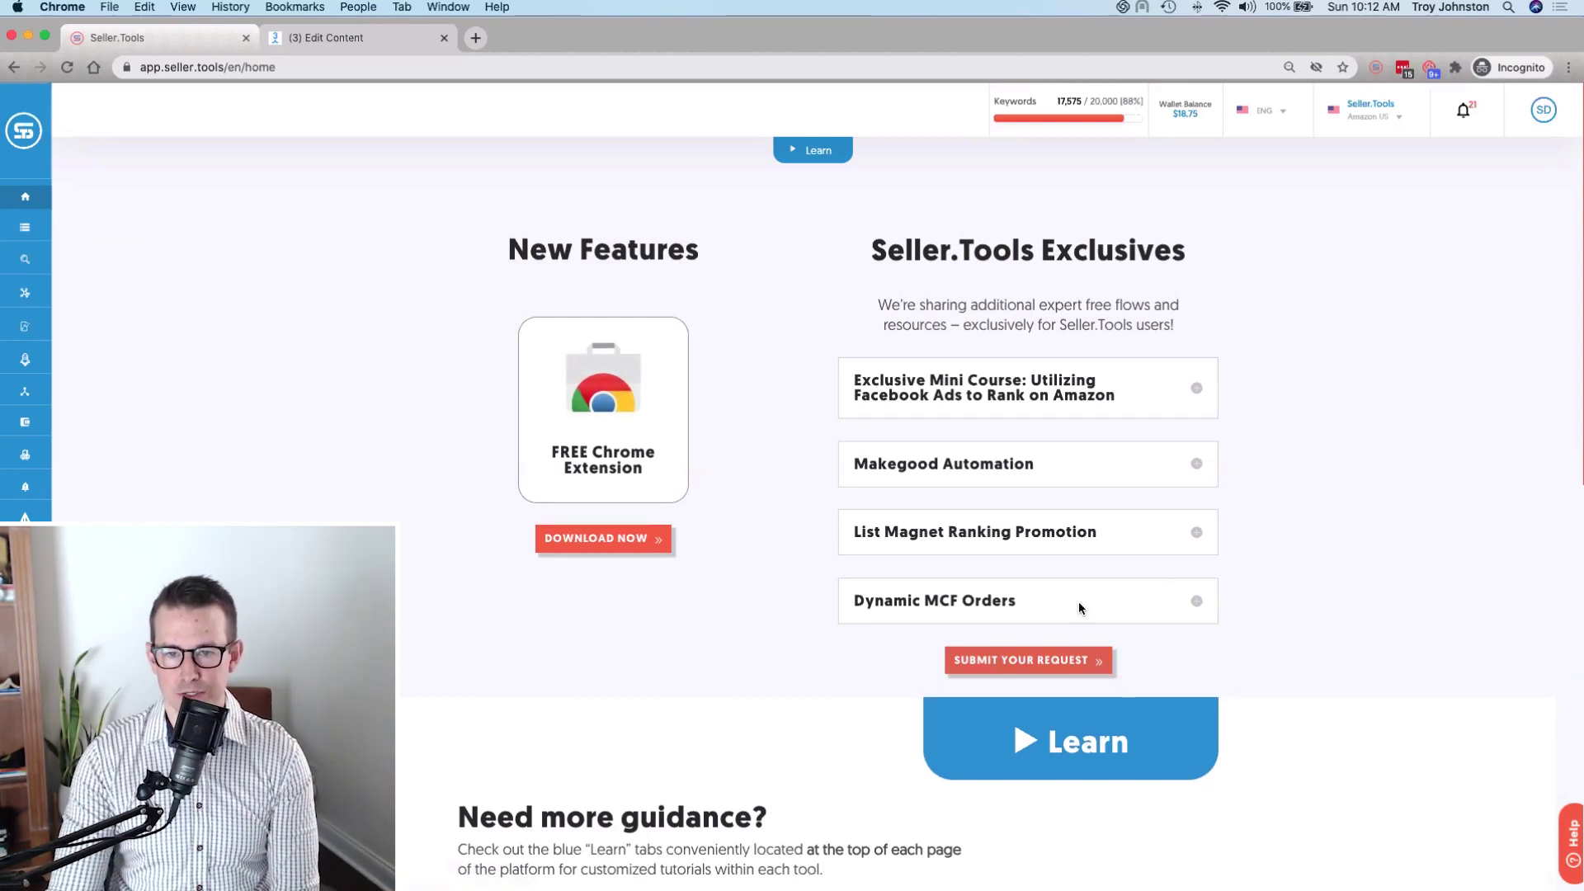
Expand the Makegood Automation exclusive and accept the cookie notice in its embedded flow preview
{"action": "left_click", "coordinate": [994, 477]}
{"action": "scroll", "coordinate": [1338, 476], "scroll_direction": "down", "scroll_amount": 2}
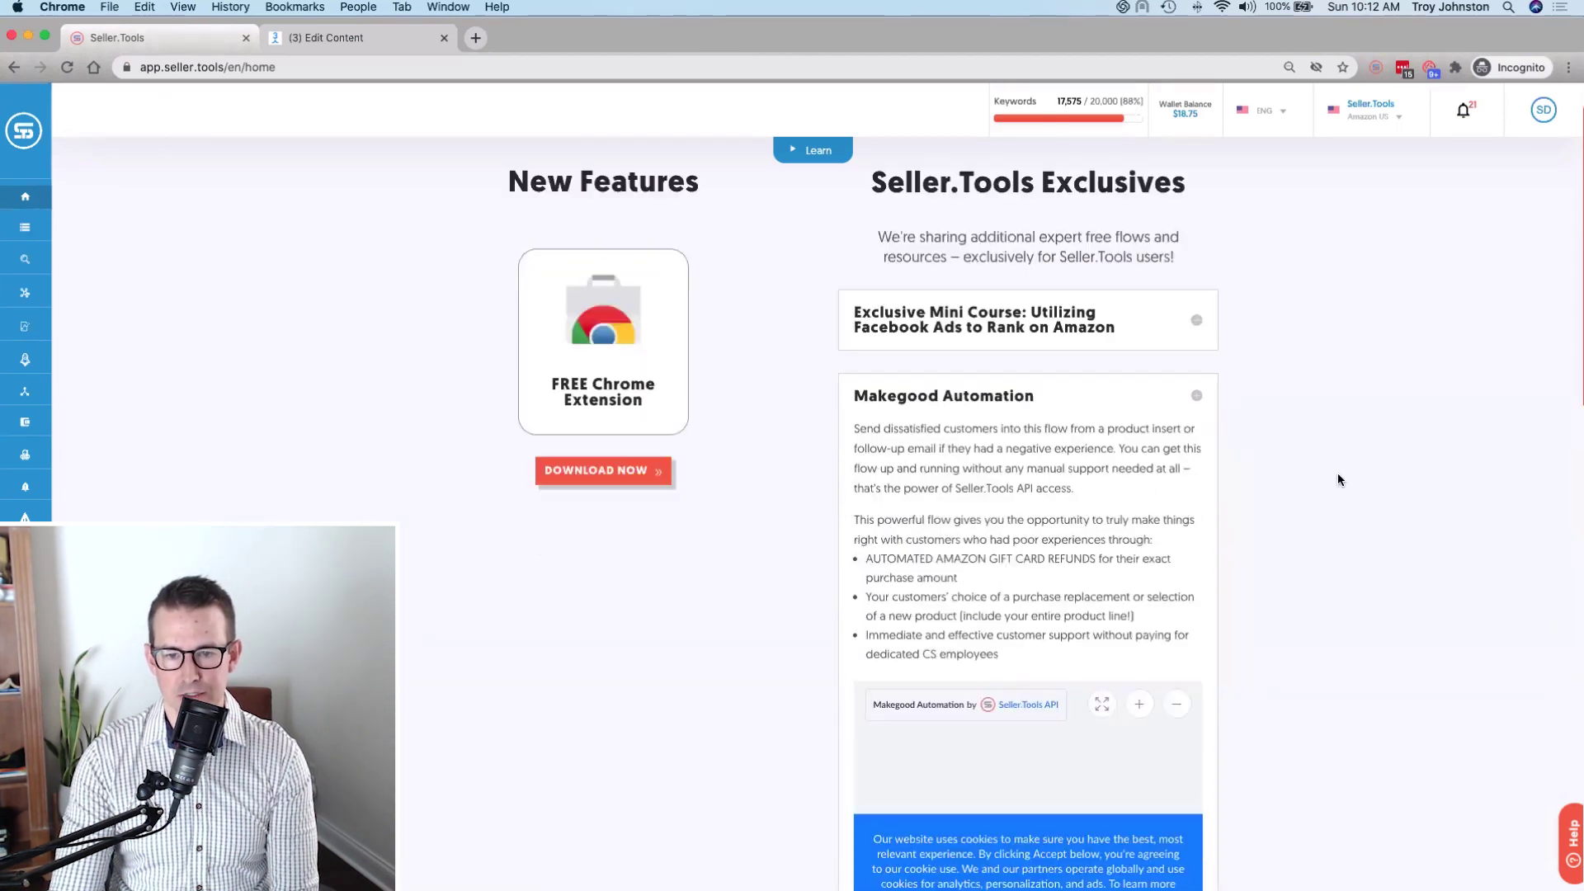
{"action": "scroll", "coordinate": [1338, 479], "scroll_direction": "down", "scroll_amount": 3}
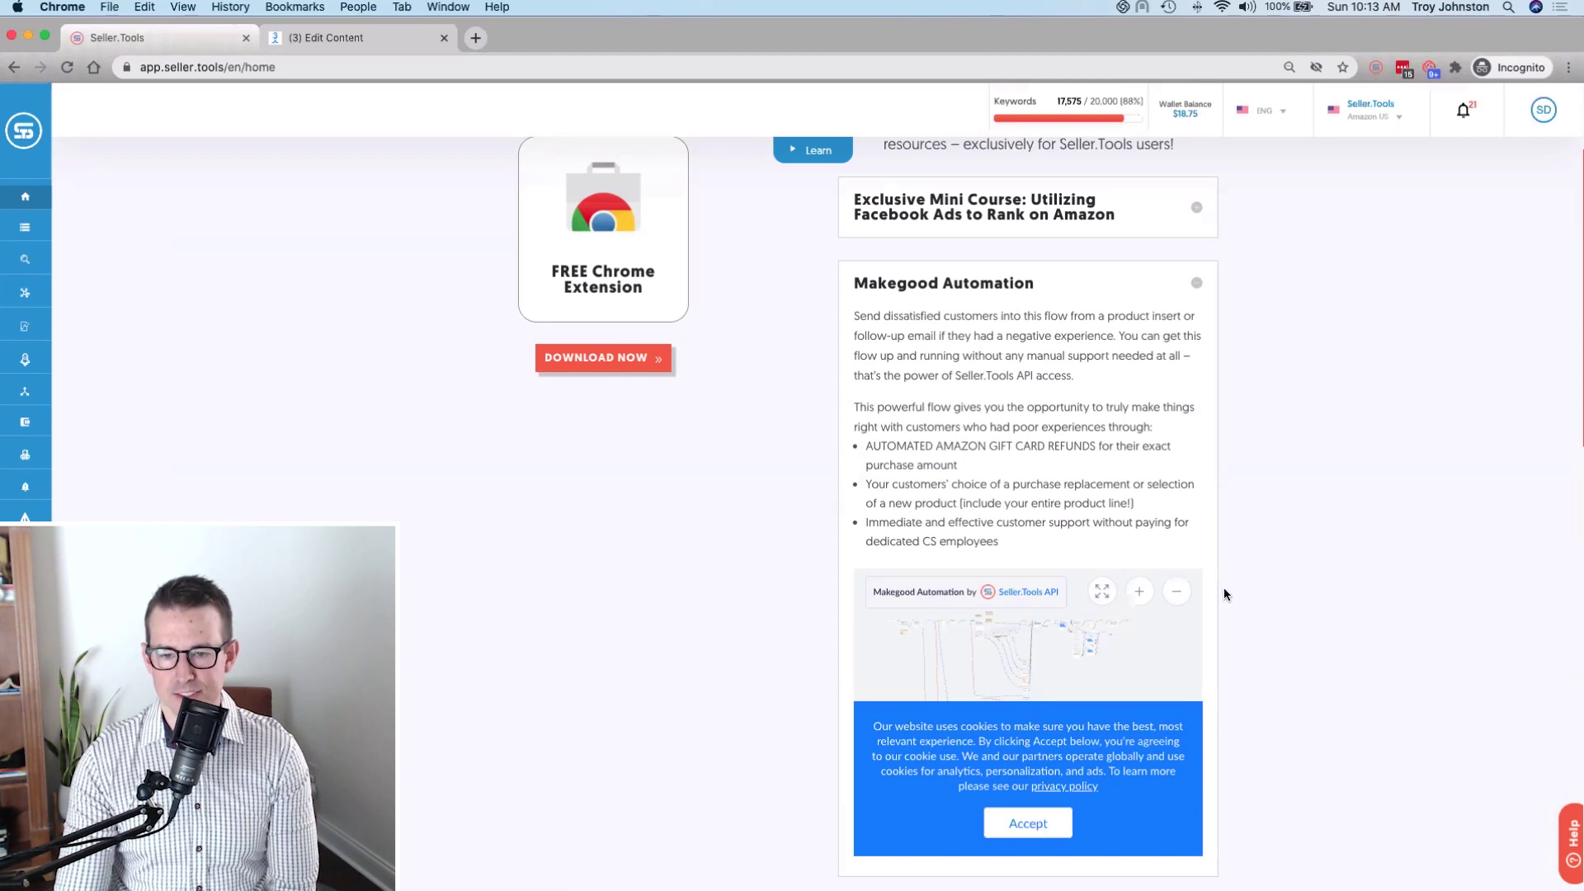
{"action": "scroll", "coordinate": [1076, 787], "scroll_direction": "down", "scroll_amount": 1}
{"action": "left_click", "coordinate": [1045, 820]}
Open the ManyChat page chooser for saving the Makegood Automation flow
{"action": "scroll", "coordinate": [1319, 536], "scroll_direction": "down", "scroll_amount": 2}
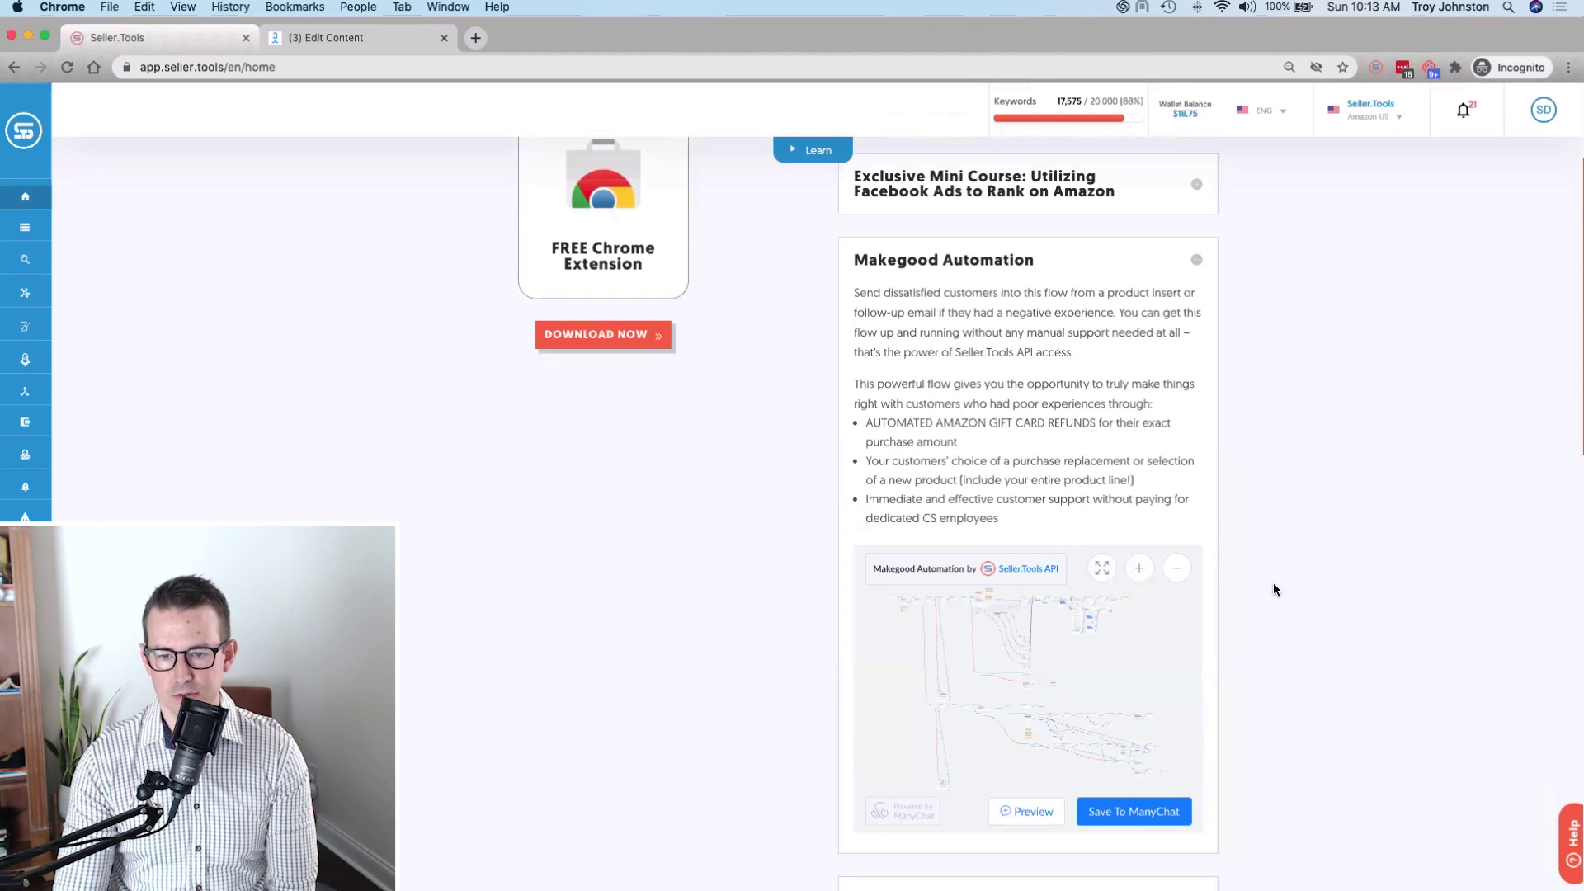
{"action": "scroll", "coordinate": [1274, 582], "scroll_direction": "down", "scroll_amount": 5}
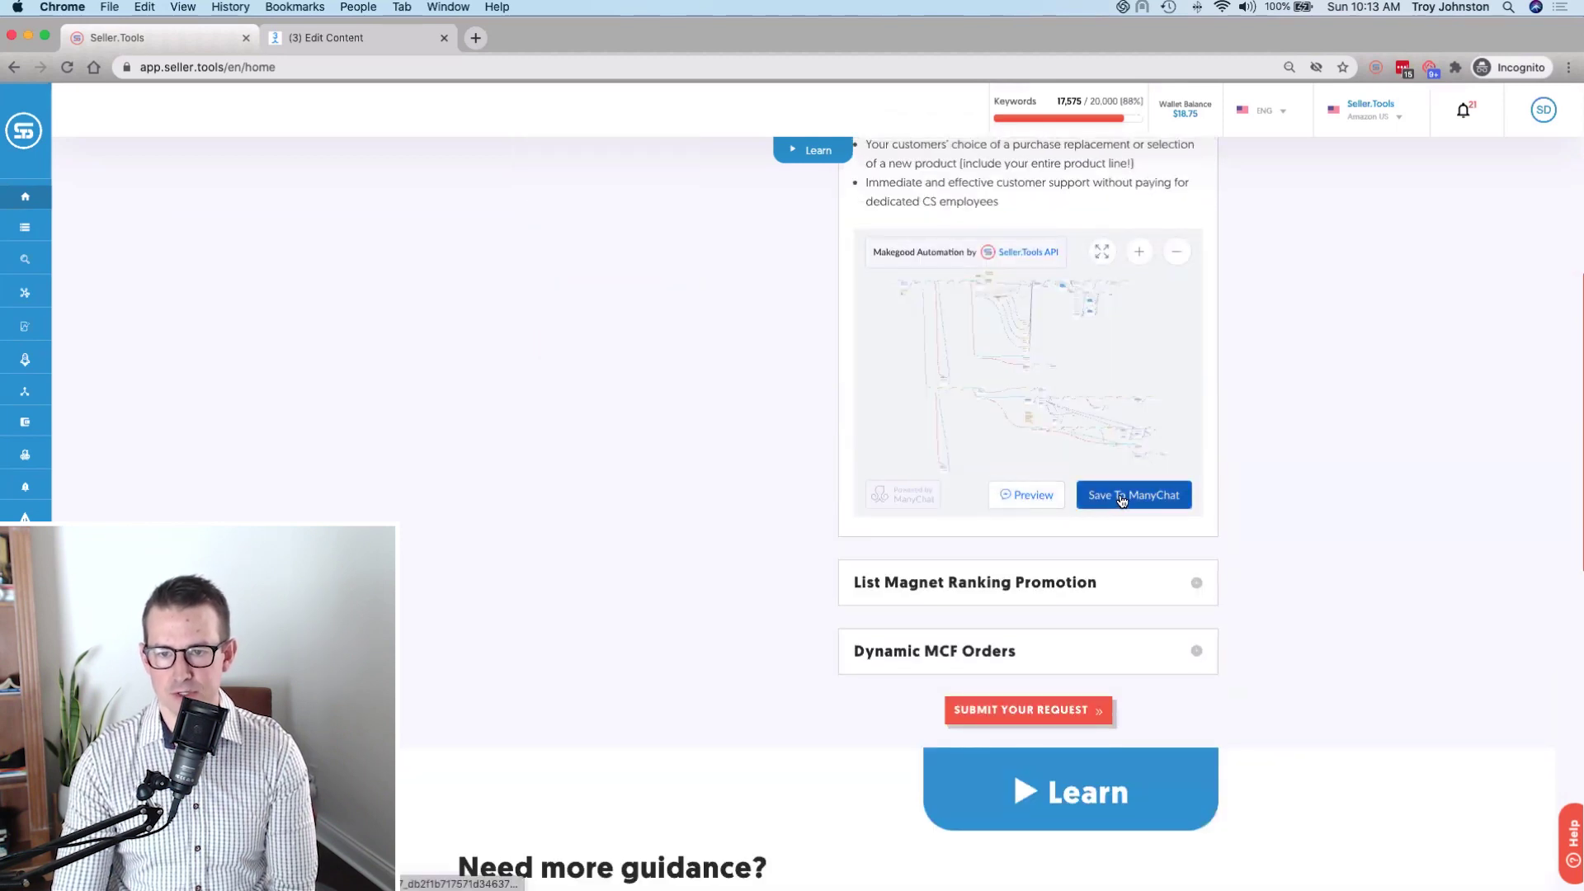
{"action": "left_click", "coordinate": [1121, 500]}
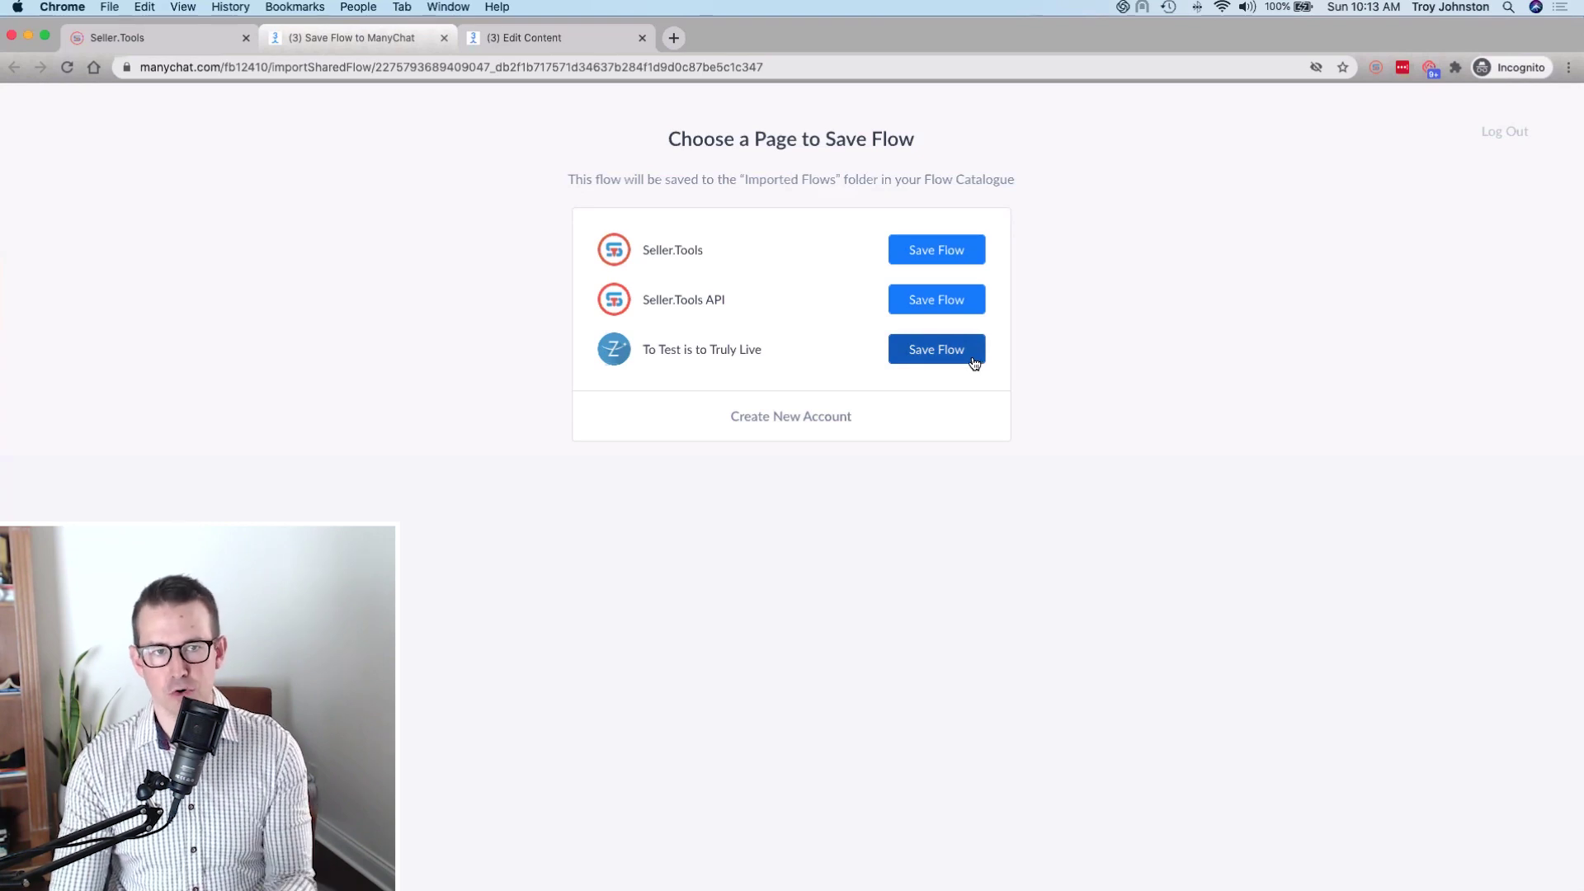
Switch to the imported Makegood Automation flow in the ManyChat editor and examine its entry note and opening messages
{"action": "left_click", "coordinate": [574, 32]}
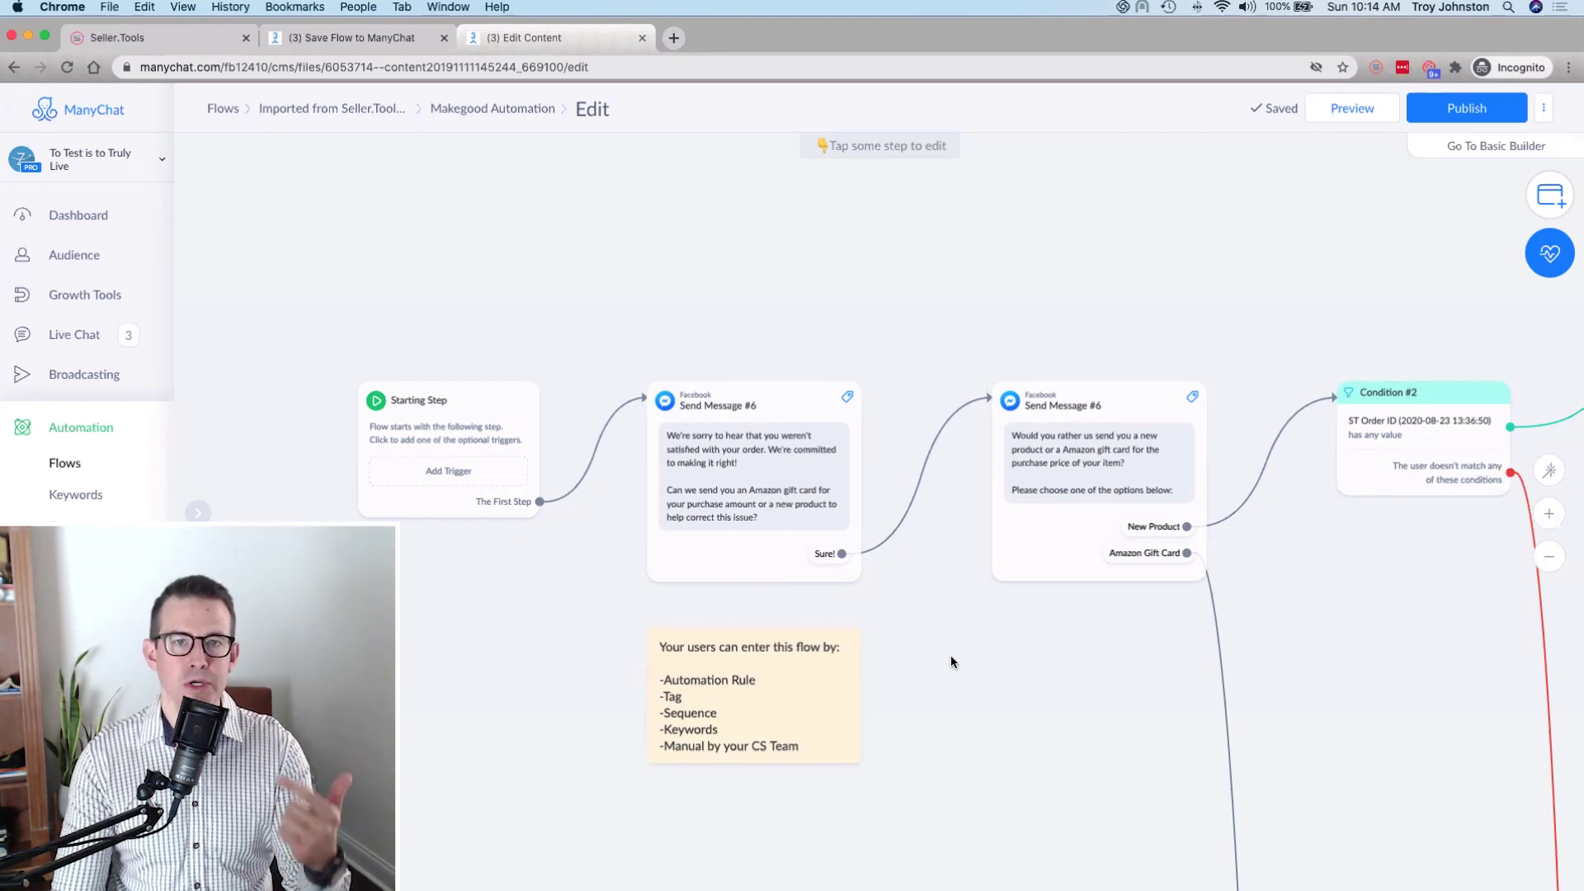
{"action": "mouse_move", "coordinate": [708, 722]}
{"action": "scroll", "coordinate": [946, 642], "scroll_direction": "down", "scroll_amount": 1}
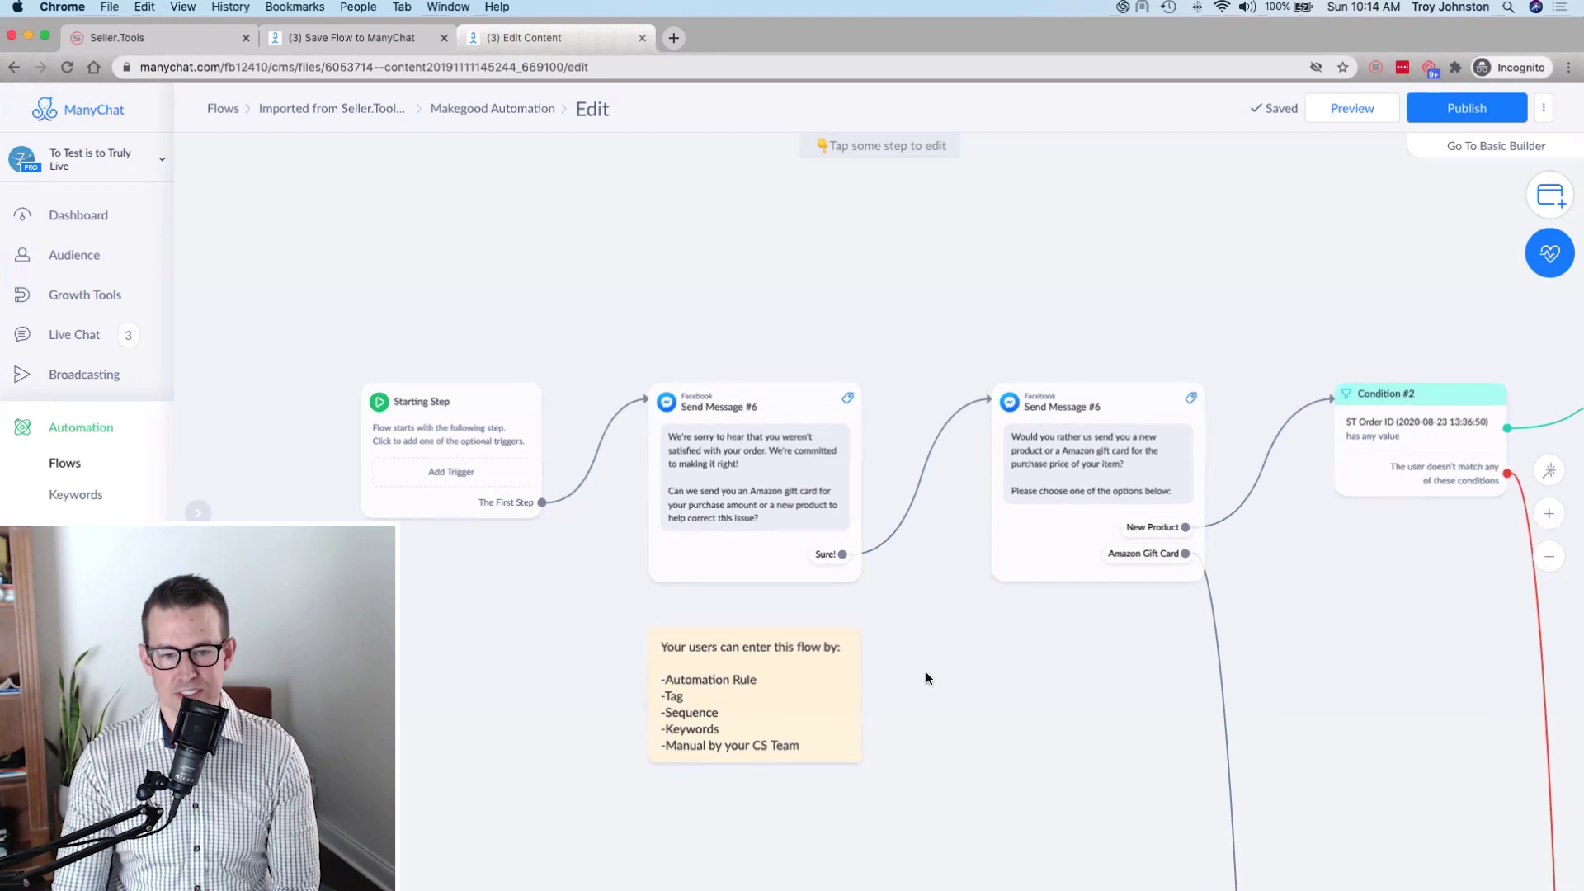
{"action": "scroll", "coordinate": [915, 635], "scroll_direction": "down", "scroll_amount": 2}
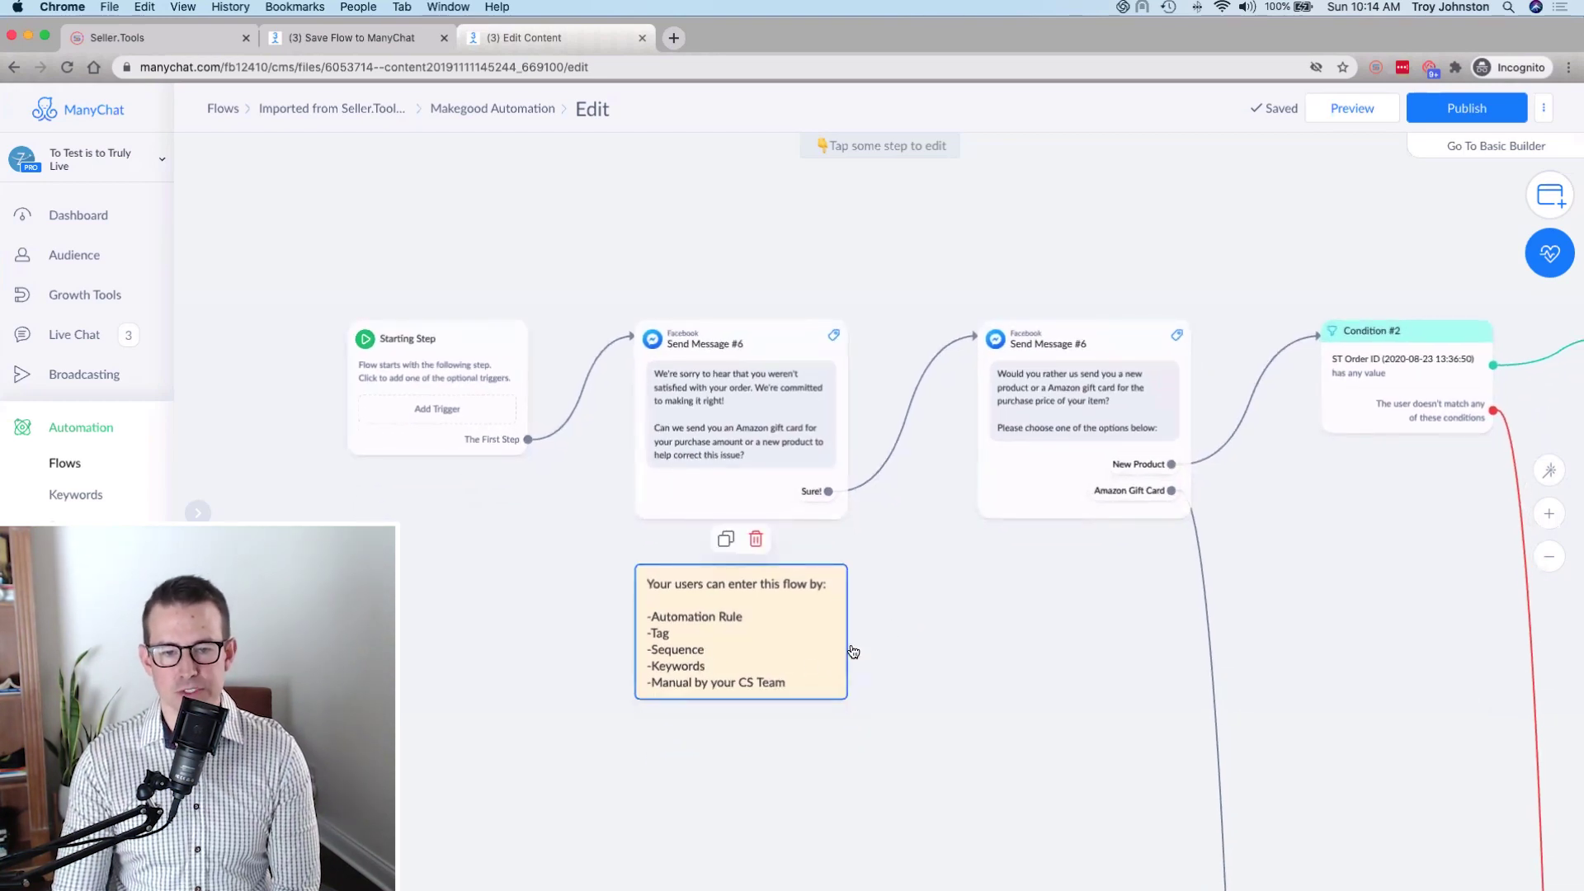
{"action": "scroll", "coordinate": [881, 625], "scroll_direction": "up", "scroll_amount": 1}
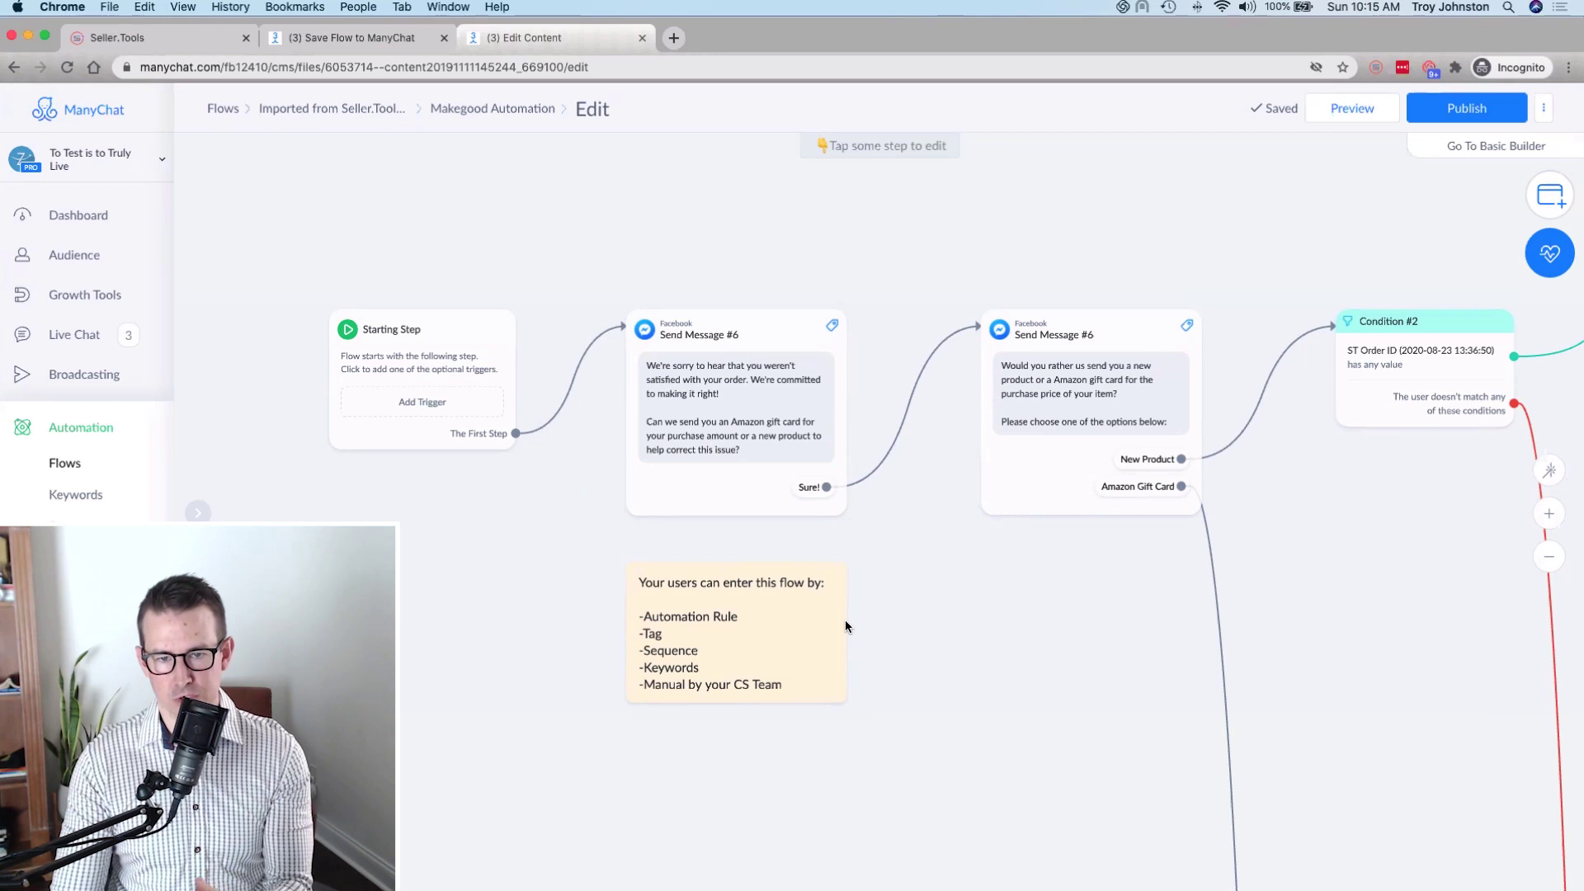
{"action": "mouse_move", "coordinate": [751, 398]}
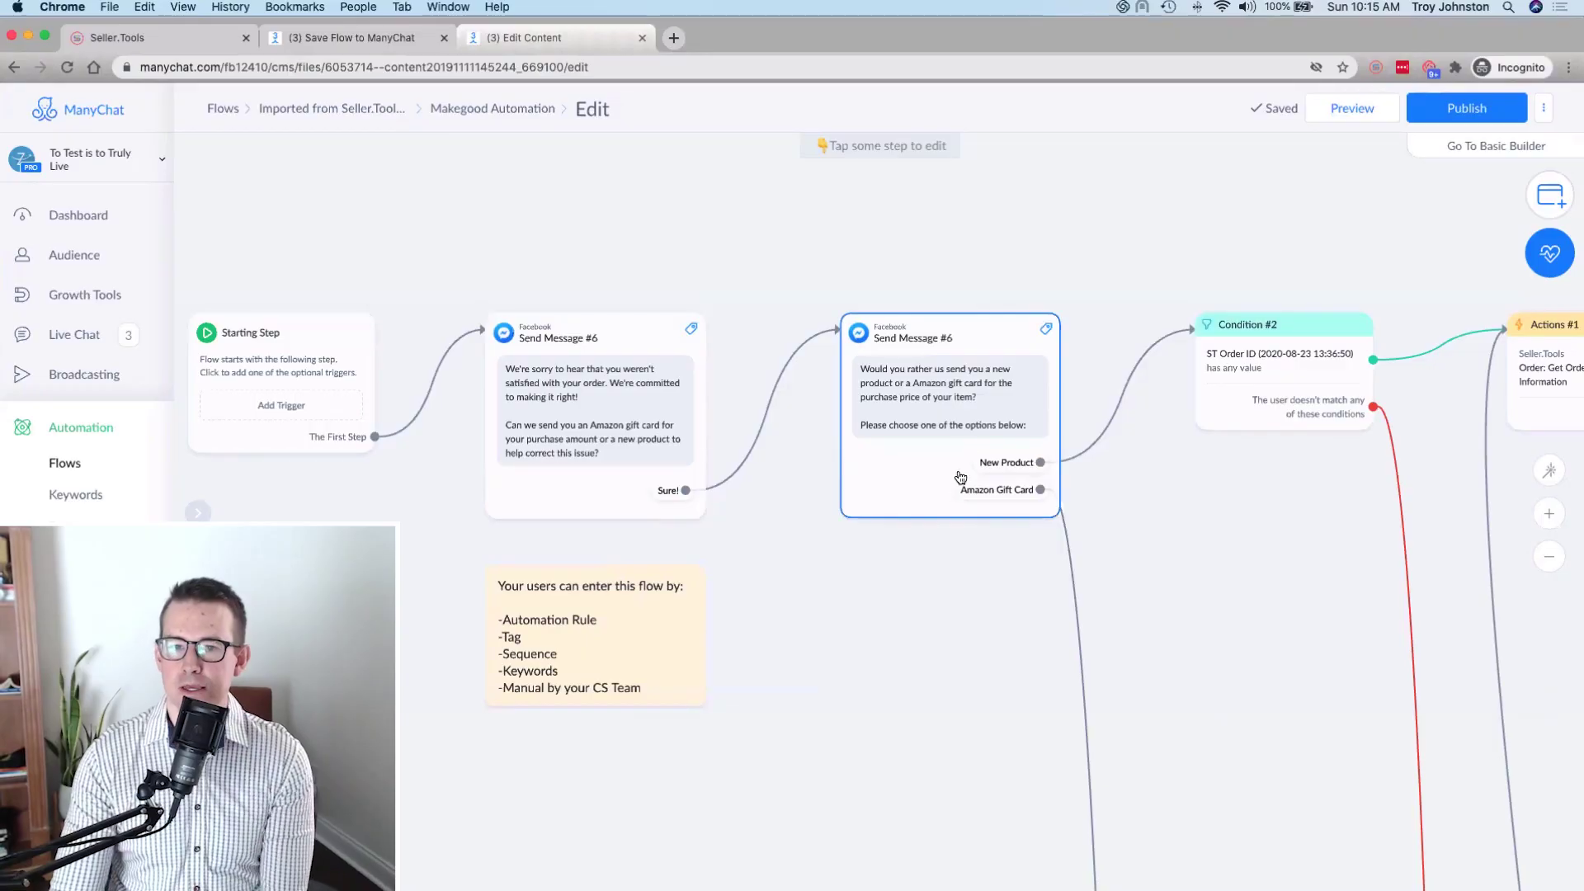
{"action": "left_click", "coordinate": [961, 479]}
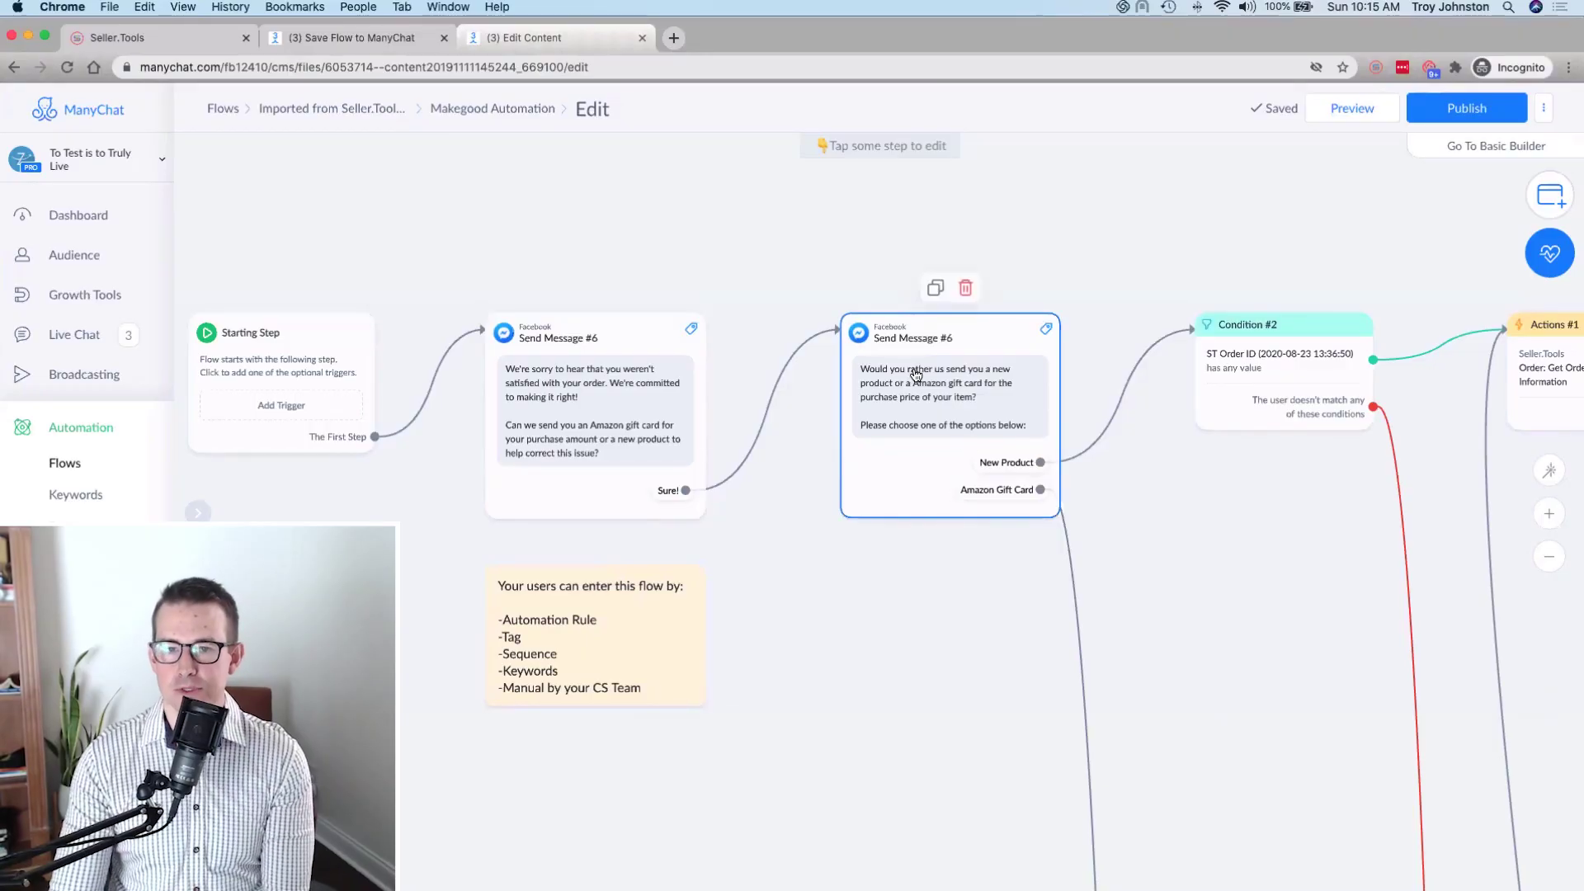
Examine the New Product branch through the order ID check in Condition #2 and the order lookup in Actions #1
{"action": "left_click_drag", "start_coordinate": [1169, 517], "coordinate": [1069, 526]}
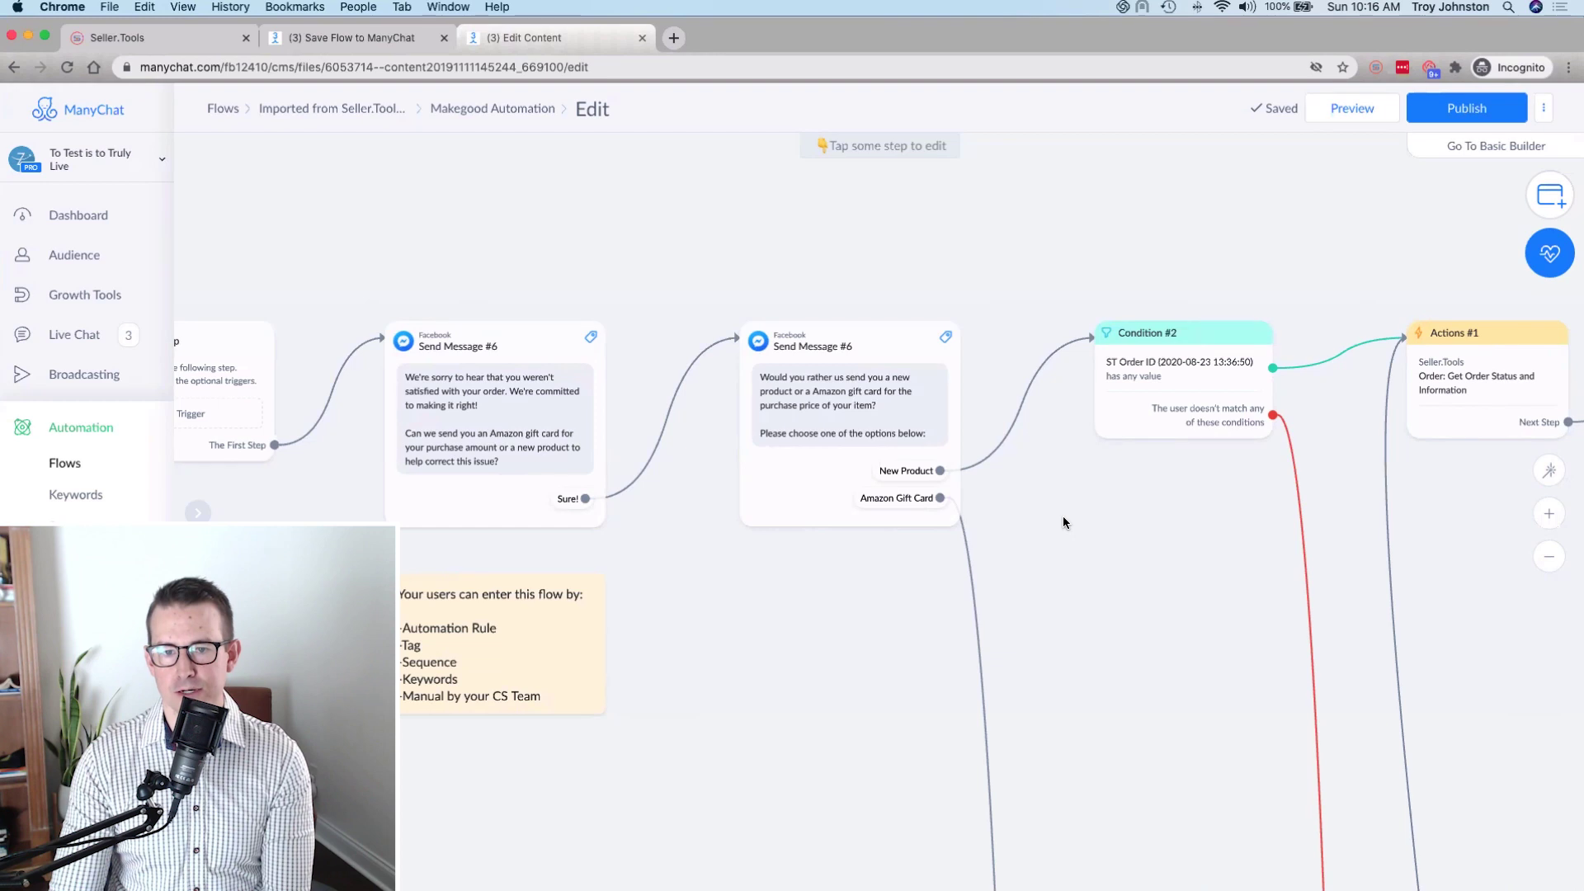
{"action": "left_click_drag", "start_coordinate": [1080, 541], "coordinate": [854, 521]}
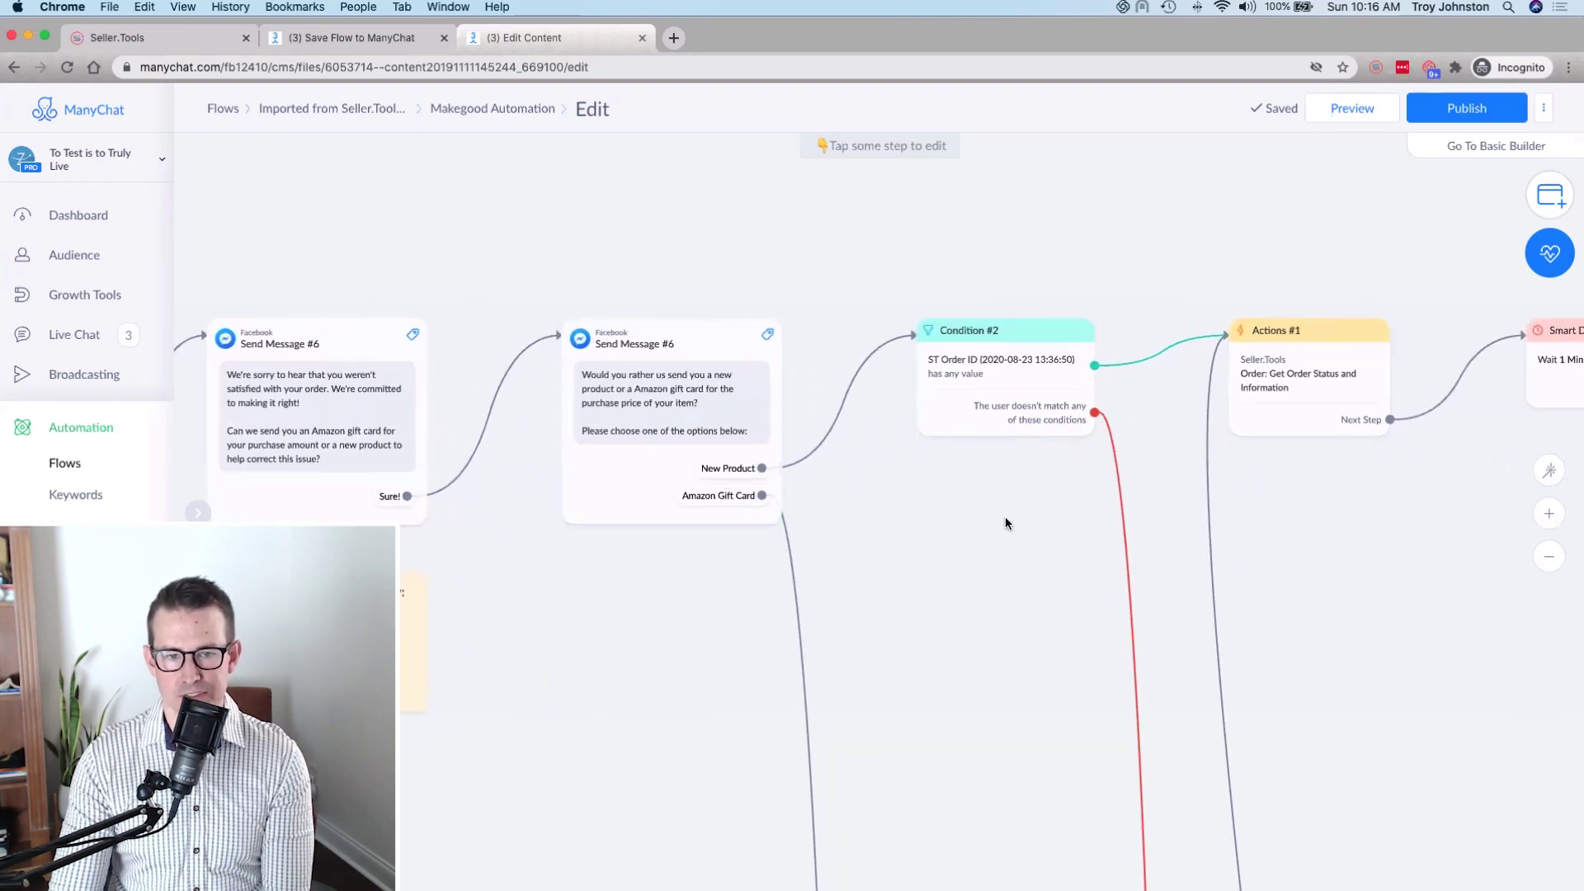
{"action": "left_click_drag", "start_coordinate": [1004, 522], "coordinate": [904, 536]}
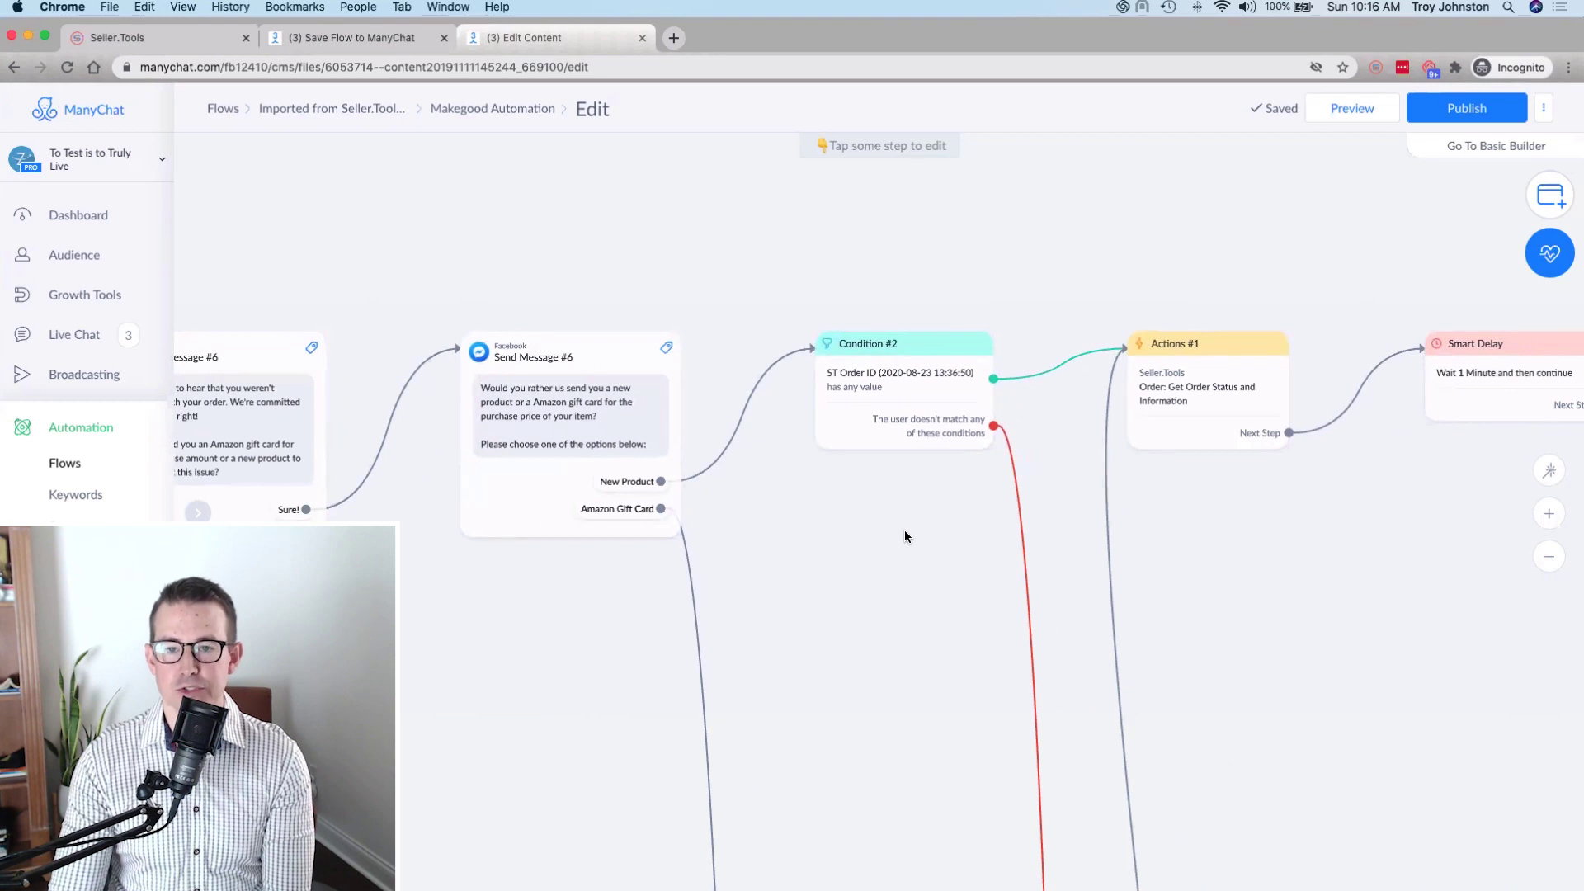
{"action": "left_click_drag", "start_coordinate": [904, 536], "coordinate": [898, 528]}
{"action": "mouse_move", "coordinate": [892, 401]}
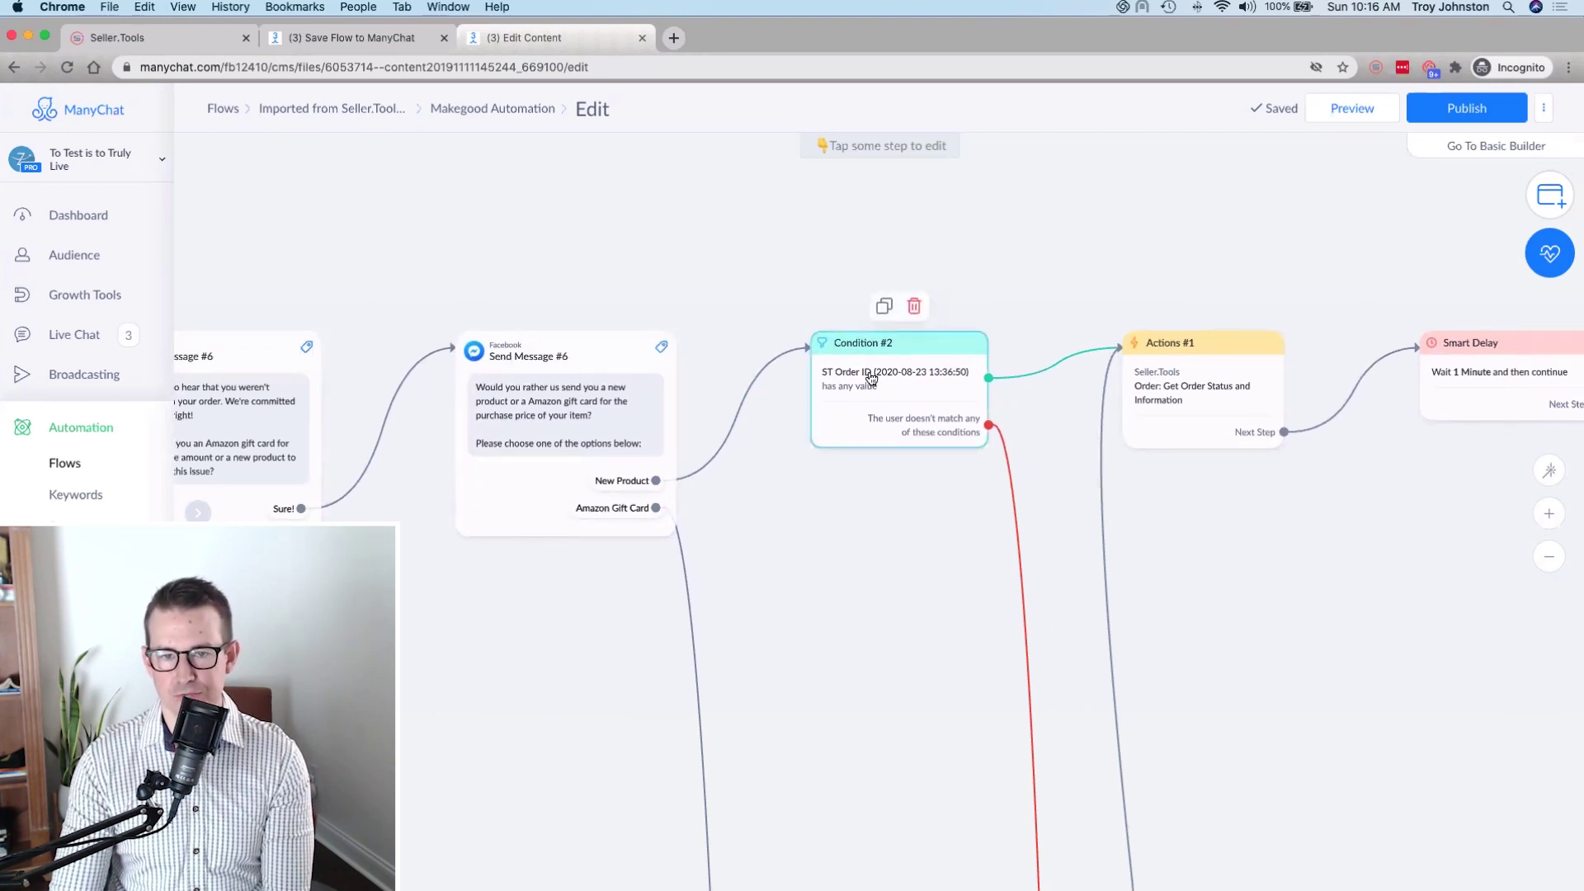
{"action": "left_click_drag", "start_coordinate": [1214, 556], "coordinate": [1049, 569]}
{"action": "mouse_move", "coordinate": [656, 409]}
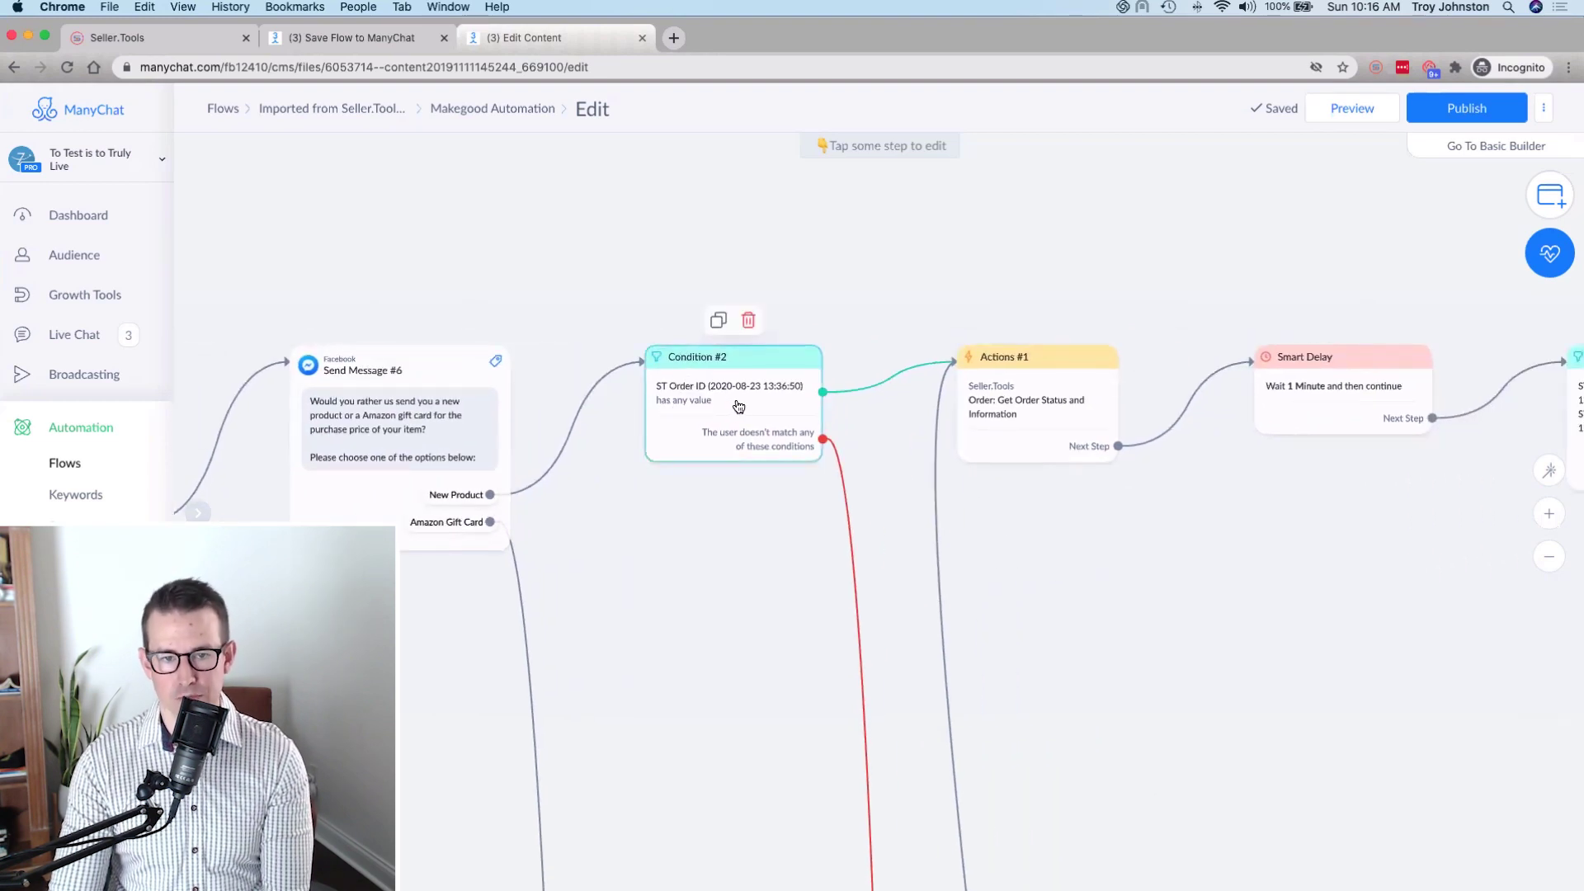
{"action": "mouse_move", "coordinate": [945, 433]}
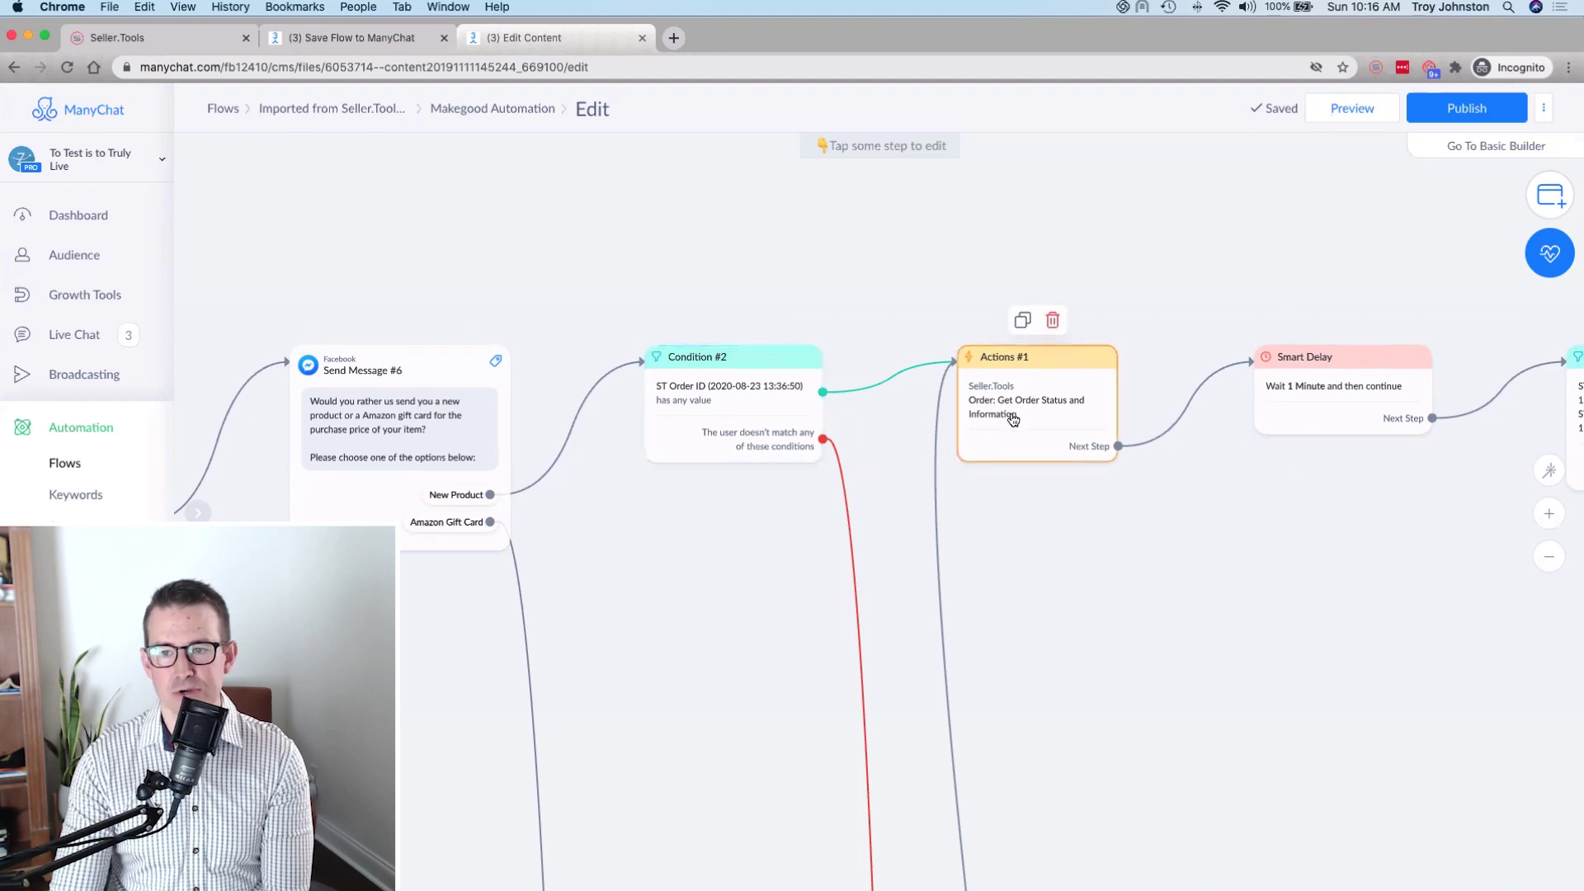
{"action": "scroll", "coordinate": [1122, 551], "scroll_direction": "right", "scroll_amount": 5}
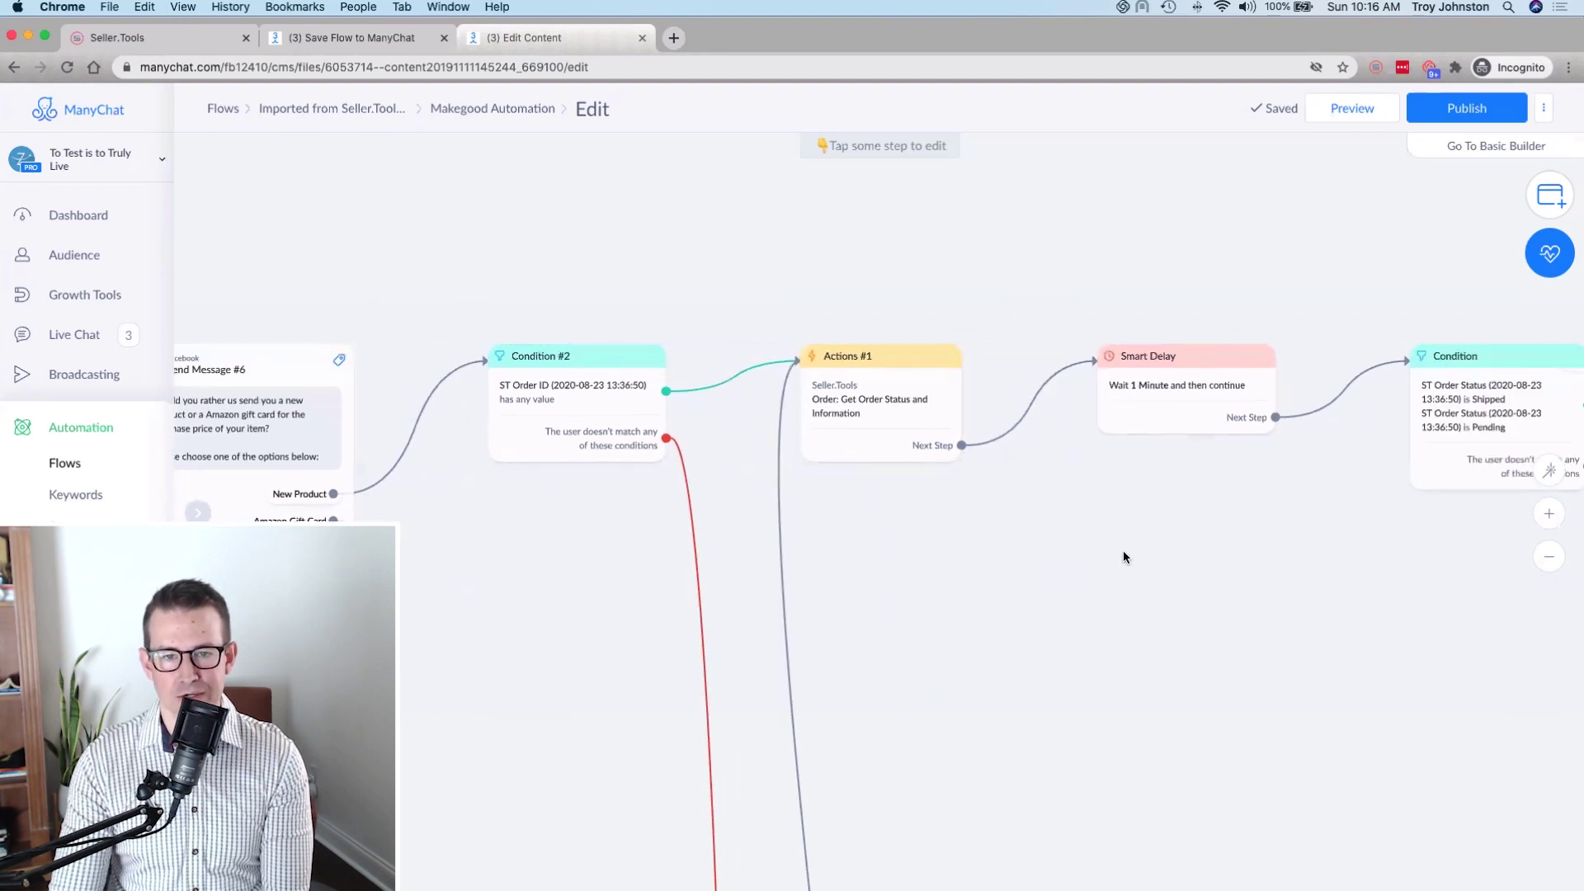
{"action": "mouse_move", "coordinate": [866, 433]}
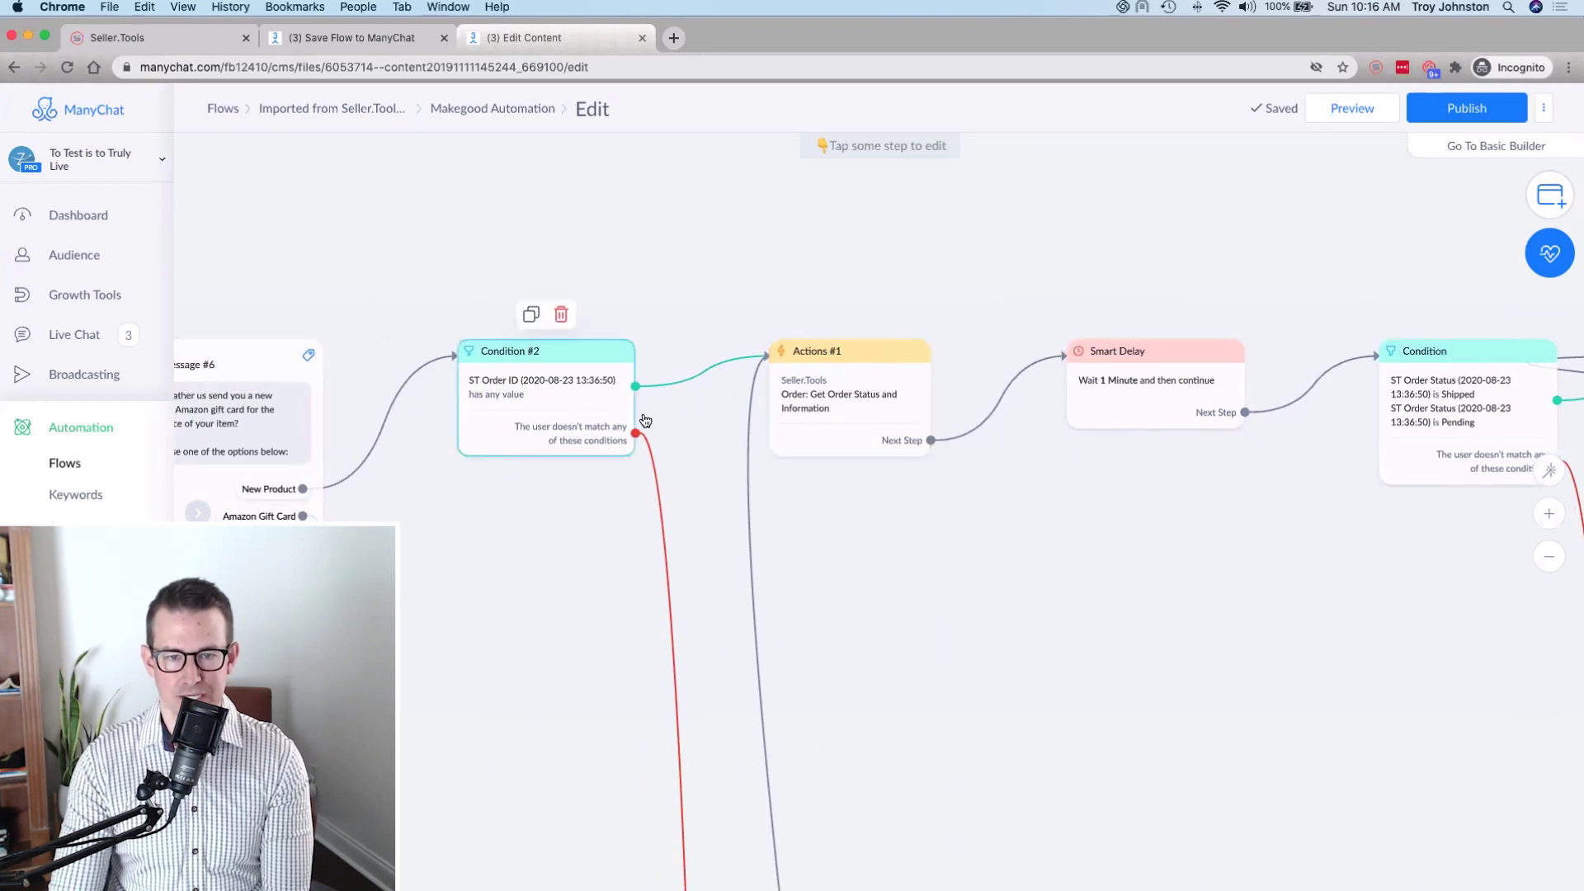
Examine the Smart Delay and the order status condition that follow the order lookup
{"action": "left_click_drag", "start_coordinate": [1467, 561], "coordinate": [729, 511]}
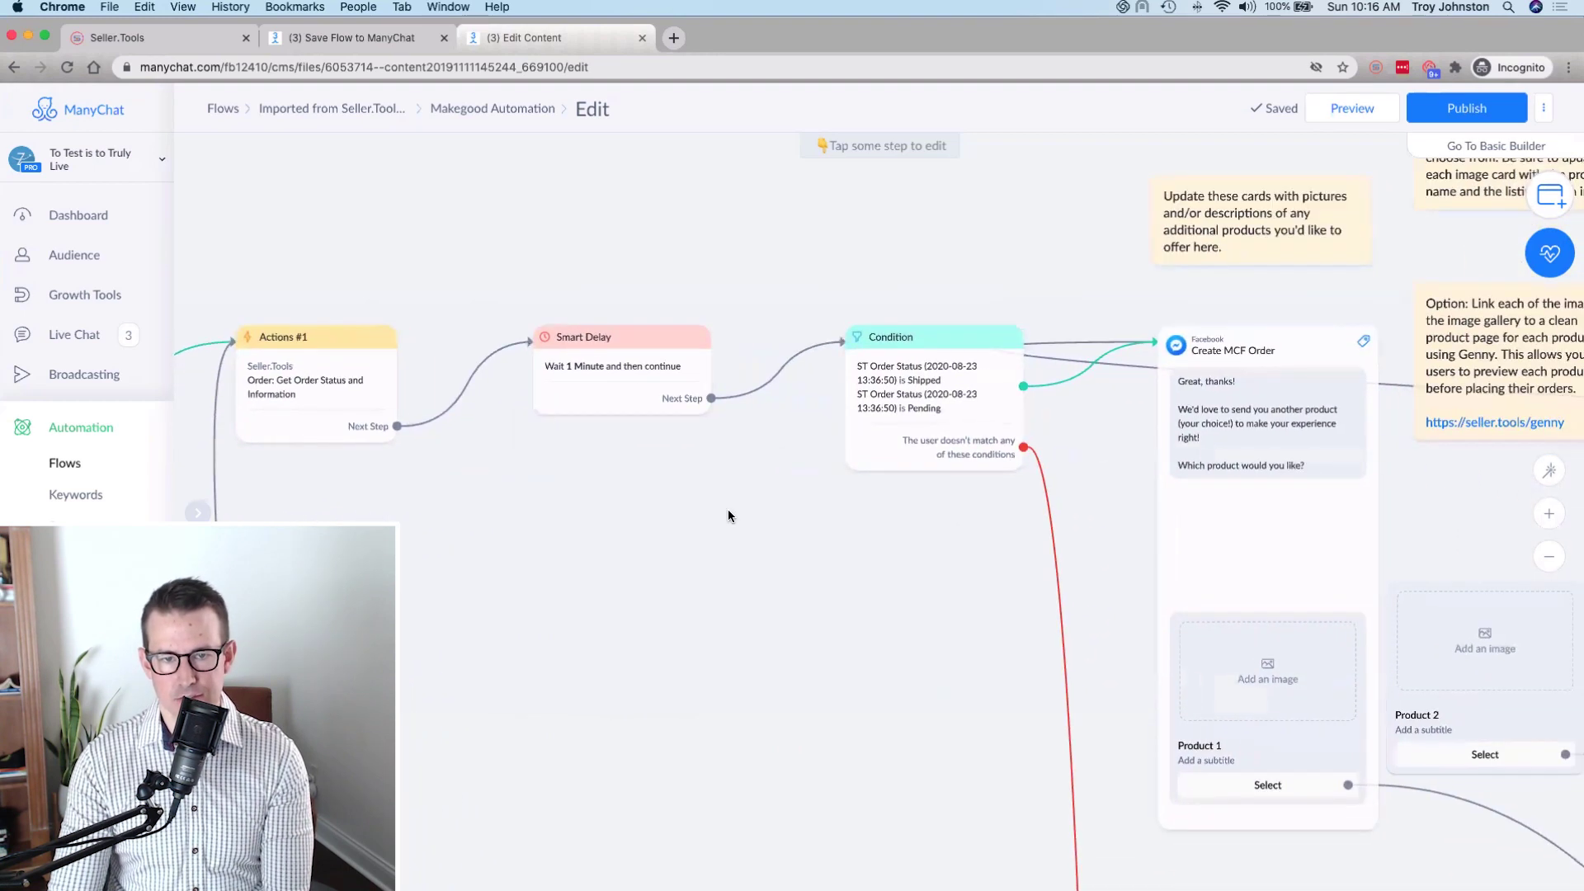
{"action": "left_click_drag", "start_coordinate": [1029, 540], "coordinate": [975, 536]}
{"action": "left_click_drag", "start_coordinate": [795, 531], "coordinate": [688, 528]}
{"action": "left_click", "coordinate": [641, 427]}
{"action": "left_click_drag", "start_coordinate": [779, 419], "coordinate": [765, 418]}
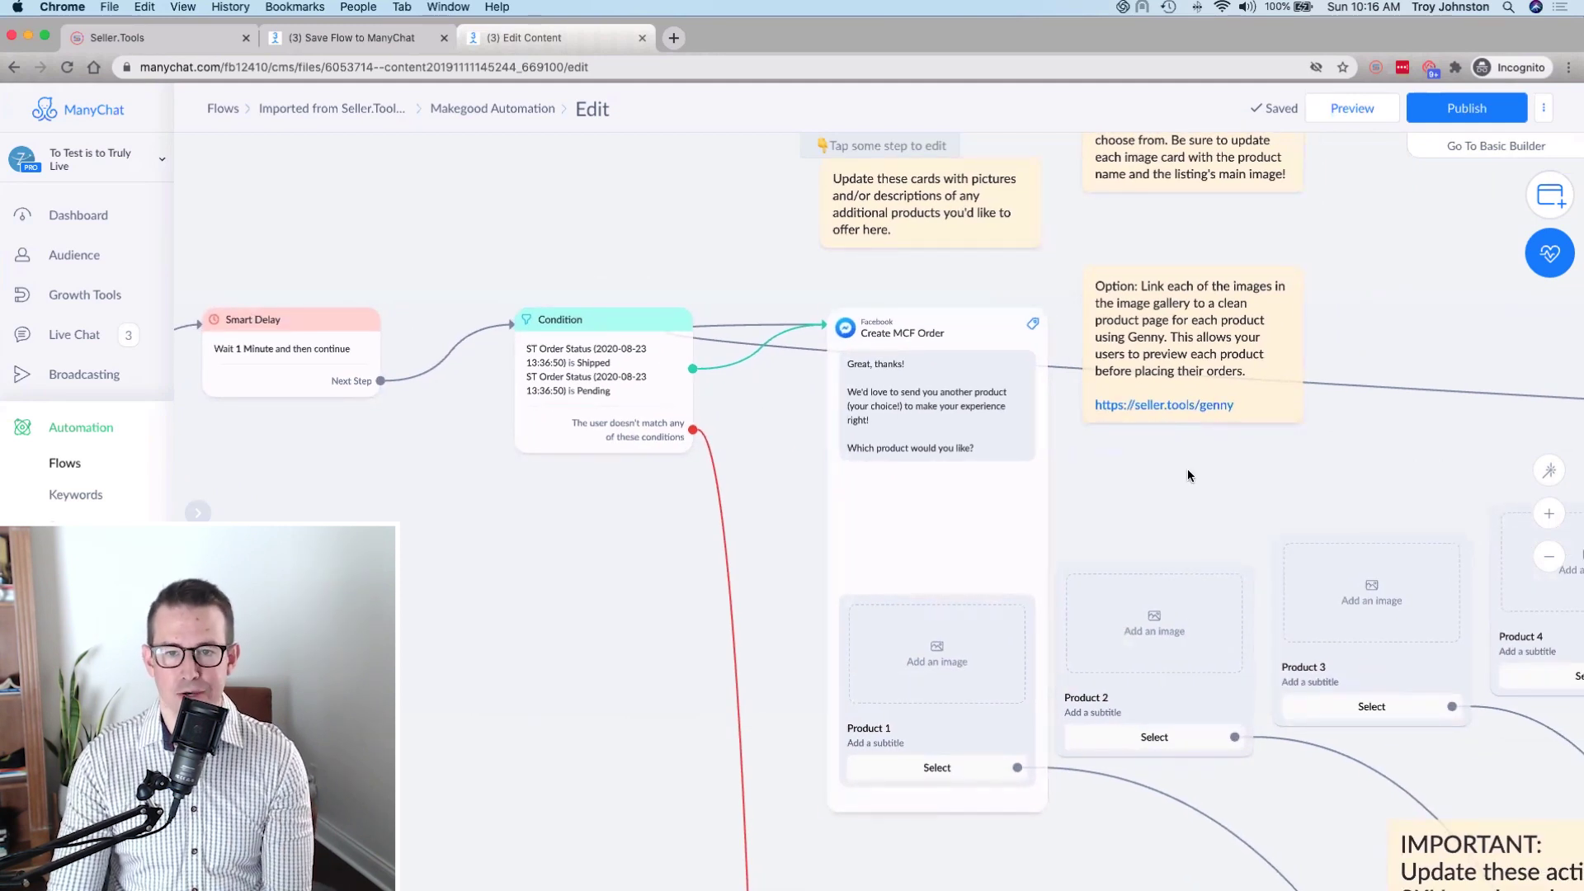
Examine the Create MCF Order message, its five product cards and the notes on updating images, product names and SKUs
{"action": "left_click_drag", "start_coordinate": [1108, 488], "coordinate": [1091, 495]}
{"action": "scroll", "coordinate": [1091, 495], "scroll_direction": "right", "scroll_amount": 8}
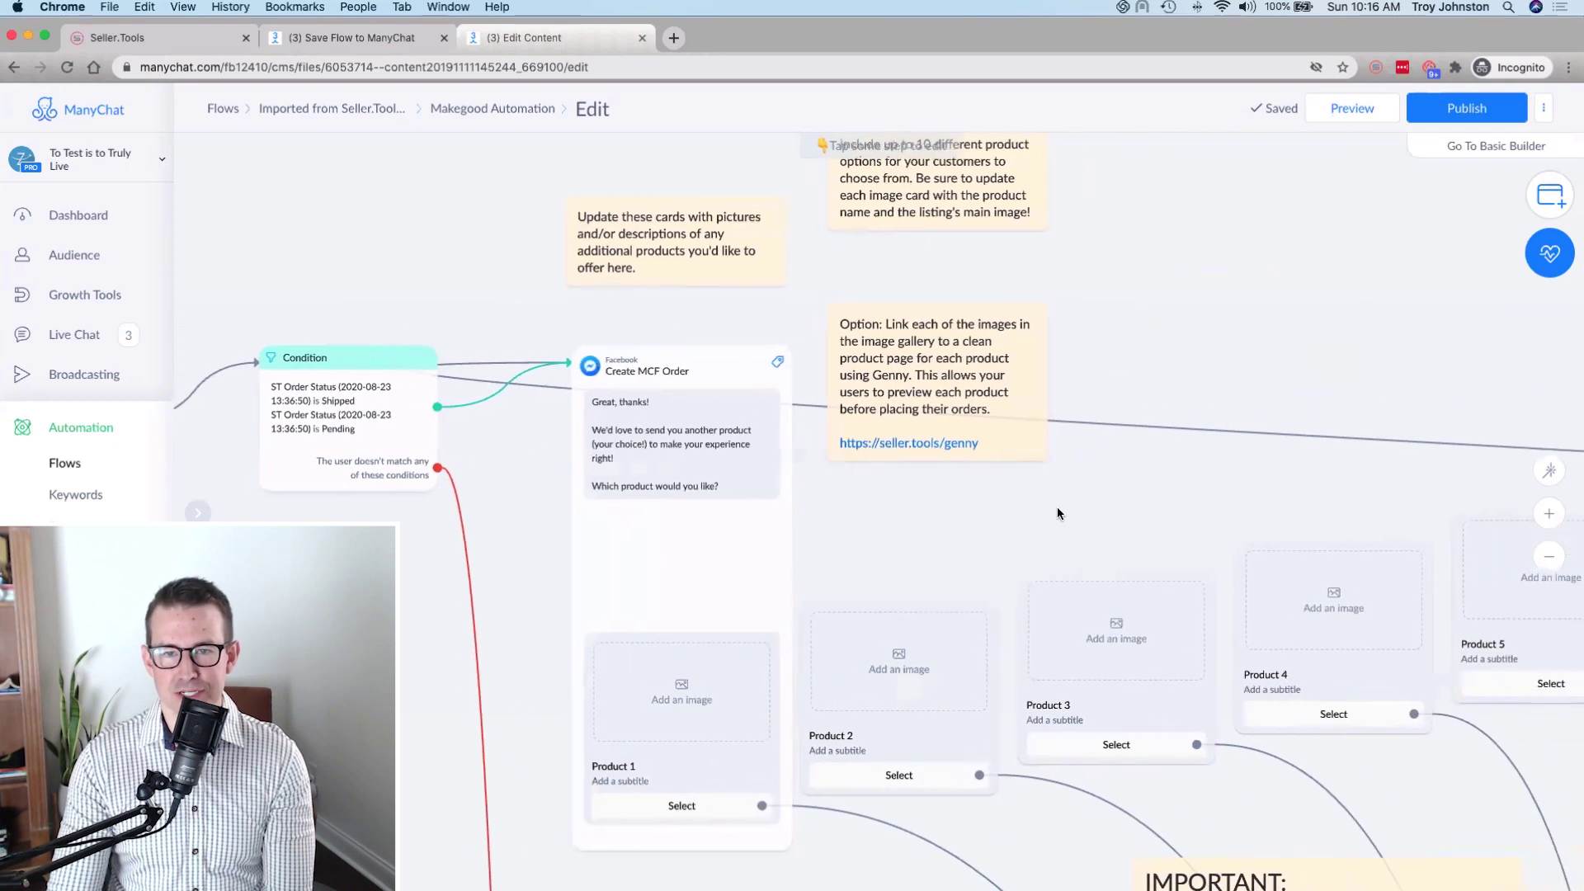
{"action": "scroll", "coordinate": [1048, 516], "scroll_direction": "right", "scroll_amount": 3}
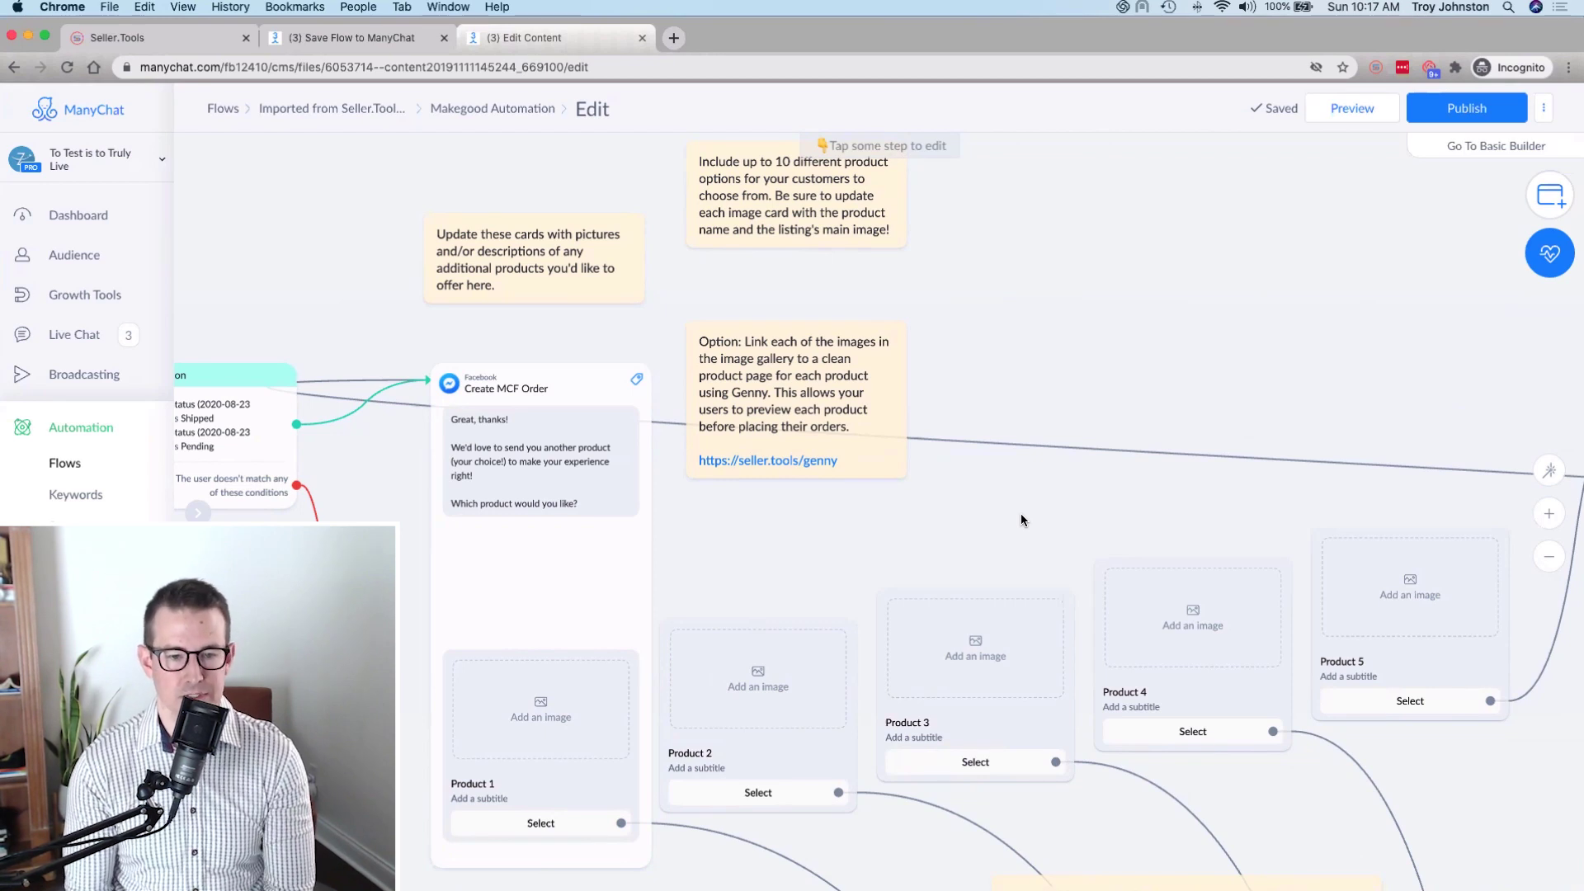
{"action": "left_click", "coordinate": [633, 731]}
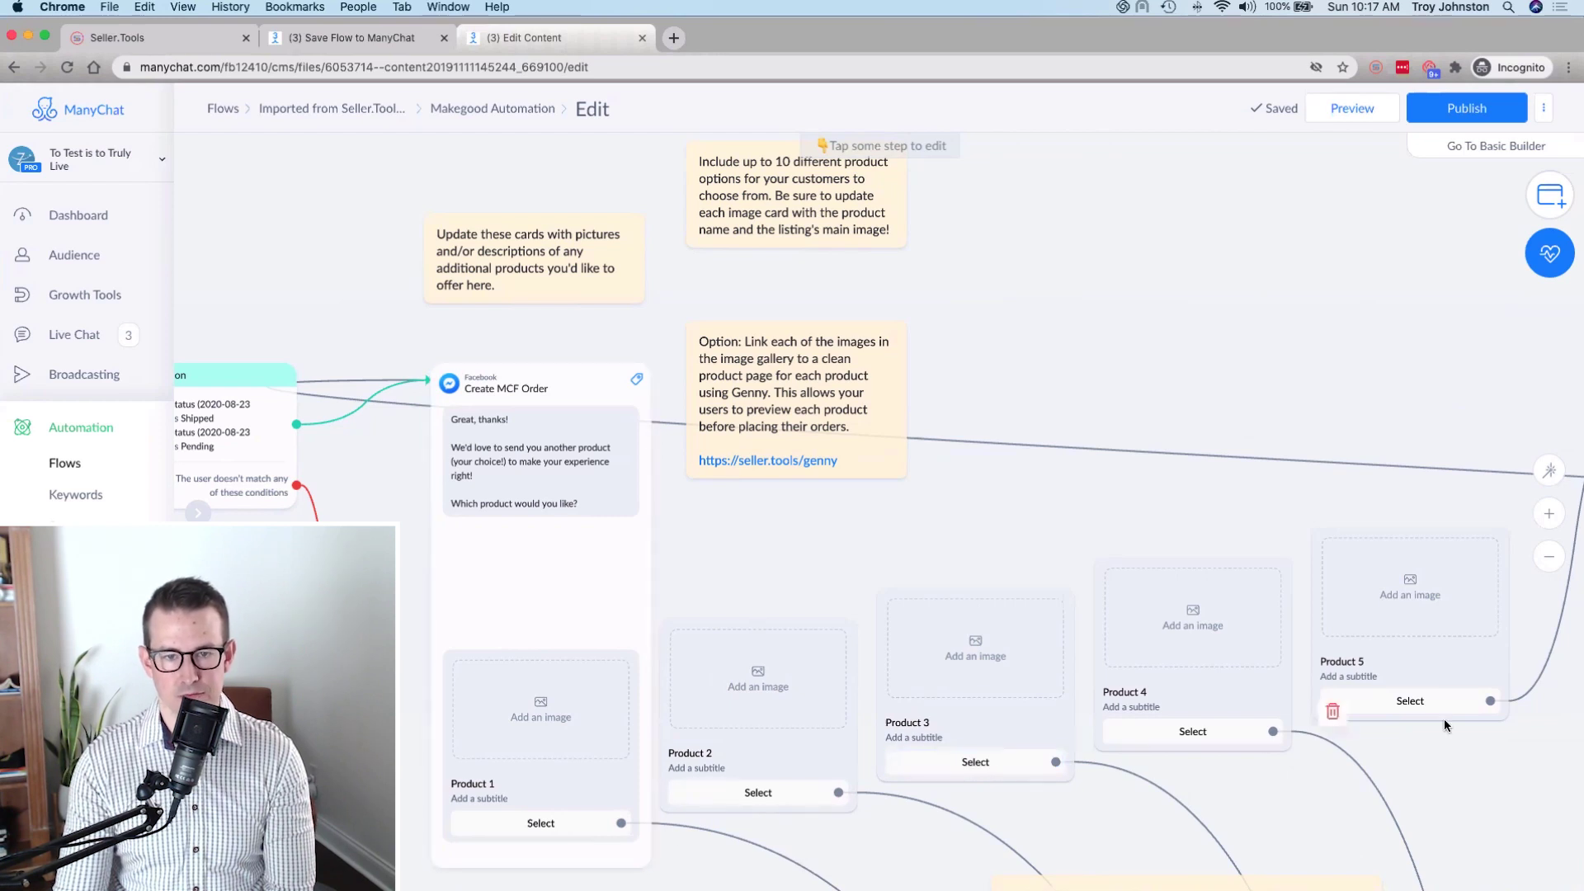
{"action": "mouse_move", "coordinate": [850, 443]}
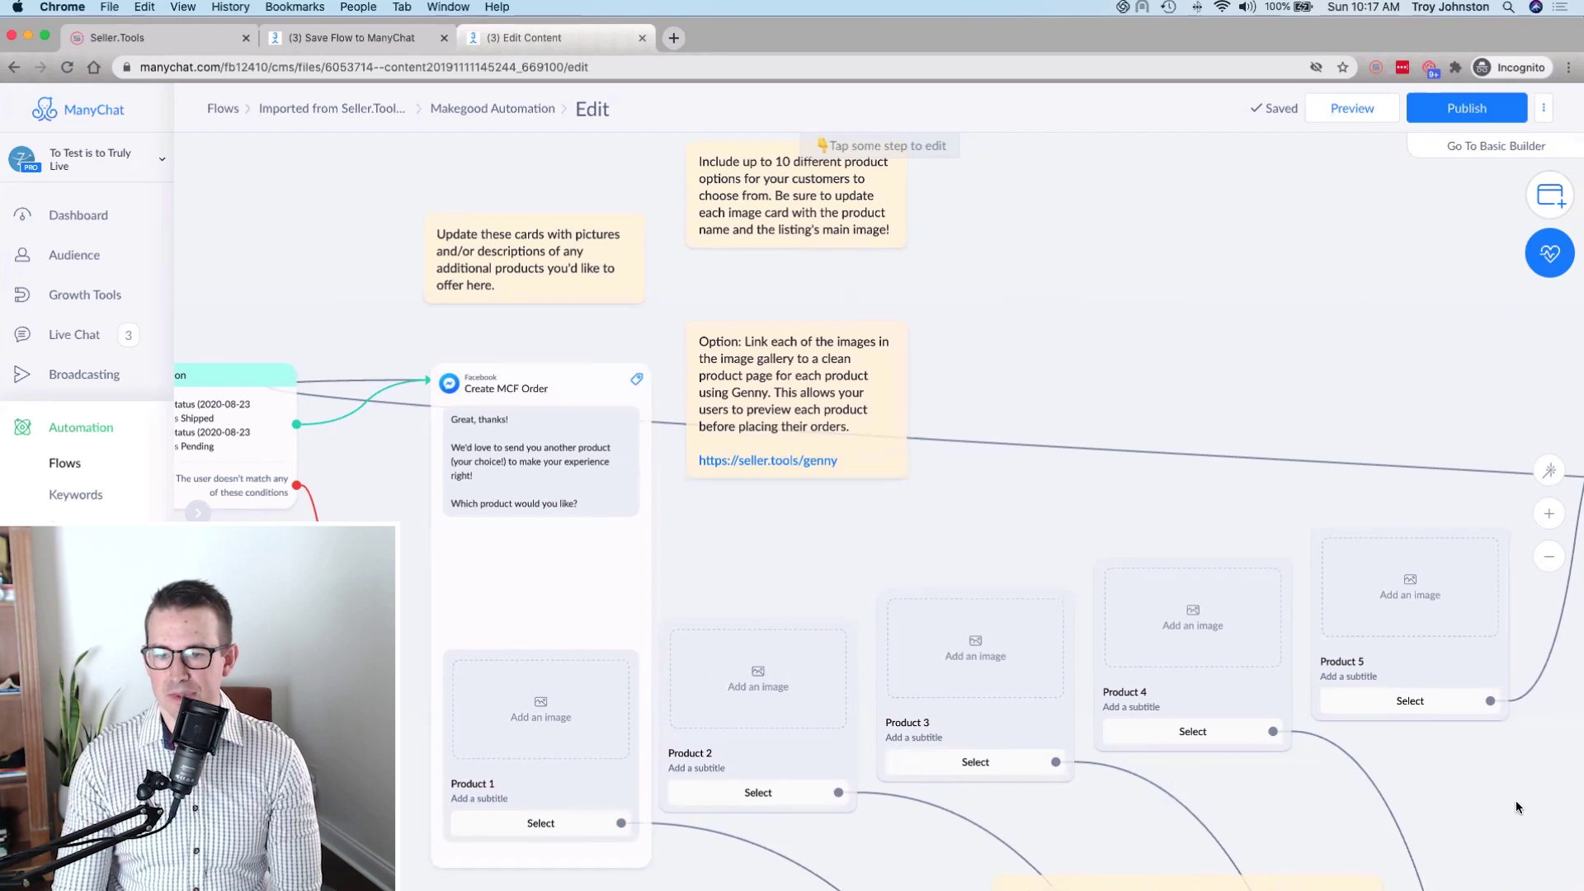
{"action": "left_click_drag", "start_coordinate": [1419, 774], "coordinate": [1371, 768]}
{"action": "scroll", "coordinate": [1369, 769], "scroll_direction": "down", "scroll_amount": 3}
{"action": "scroll", "coordinate": [1369, 769], "scroll_direction": "right", "scroll_amount": 4}
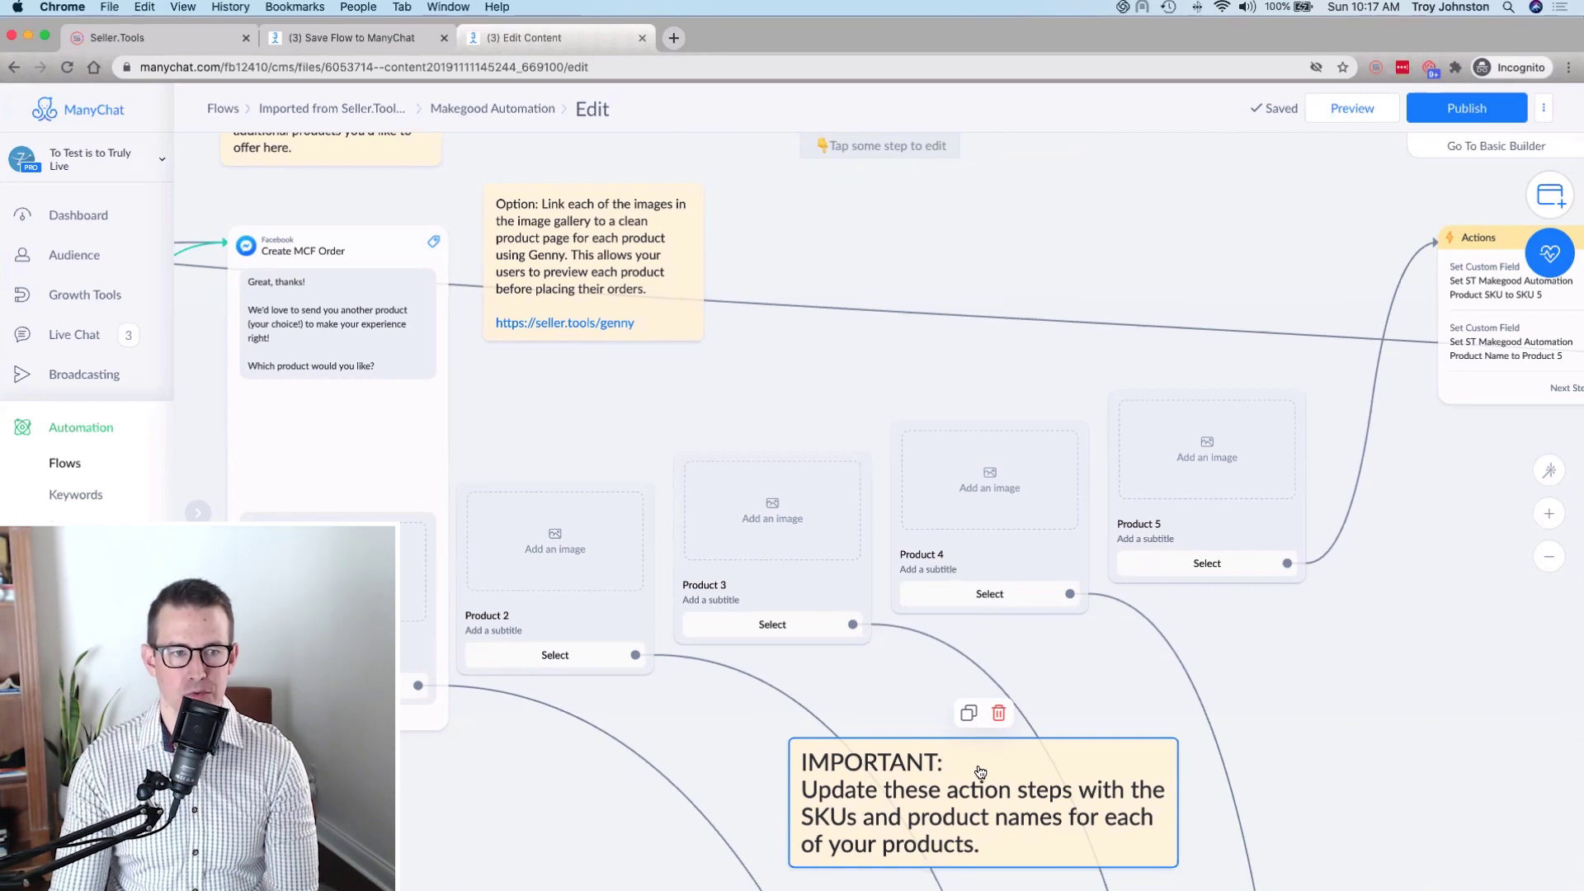
{"action": "left_click", "coordinate": [427, 496]}
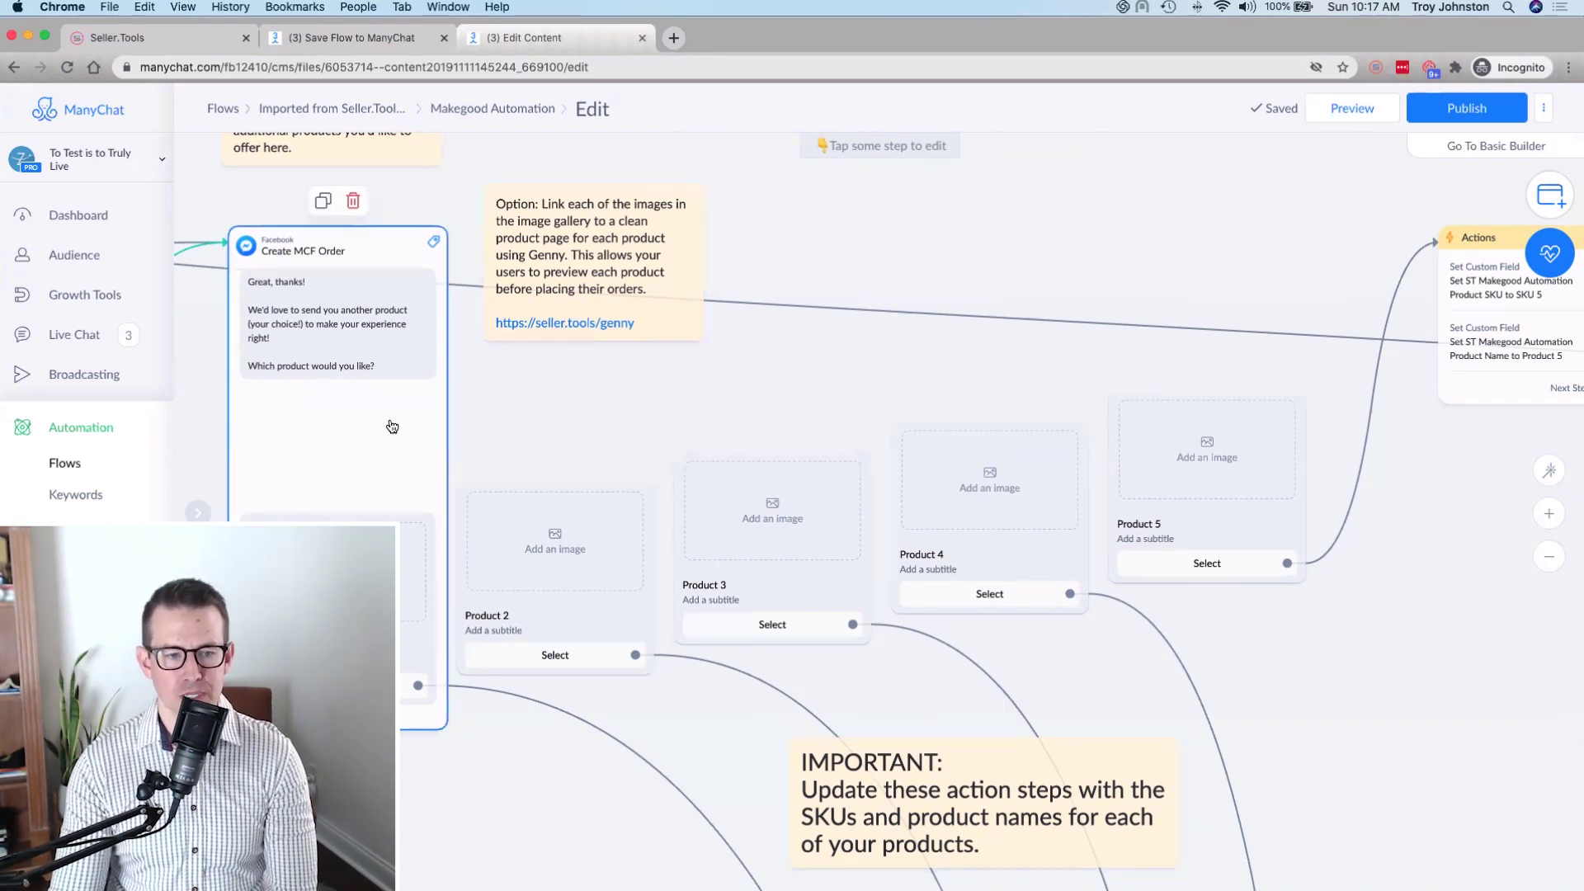
{"action": "left_click", "coordinate": [551, 610]}
{"action": "left_click", "coordinate": [511, 651]}
{"action": "left_click", "coordinate": [1322, 494]}
Examine the custom field actions for Product 5 and the message confirming the customer's product choice
{"action": "left_click_drag", "start_coordinate": [1503, 528], "coordinate": [1103, 670]}
{"action": "scroll", "coordinate": [1102, 669], "scroll_direction": "right", "scroll_amount": 3}
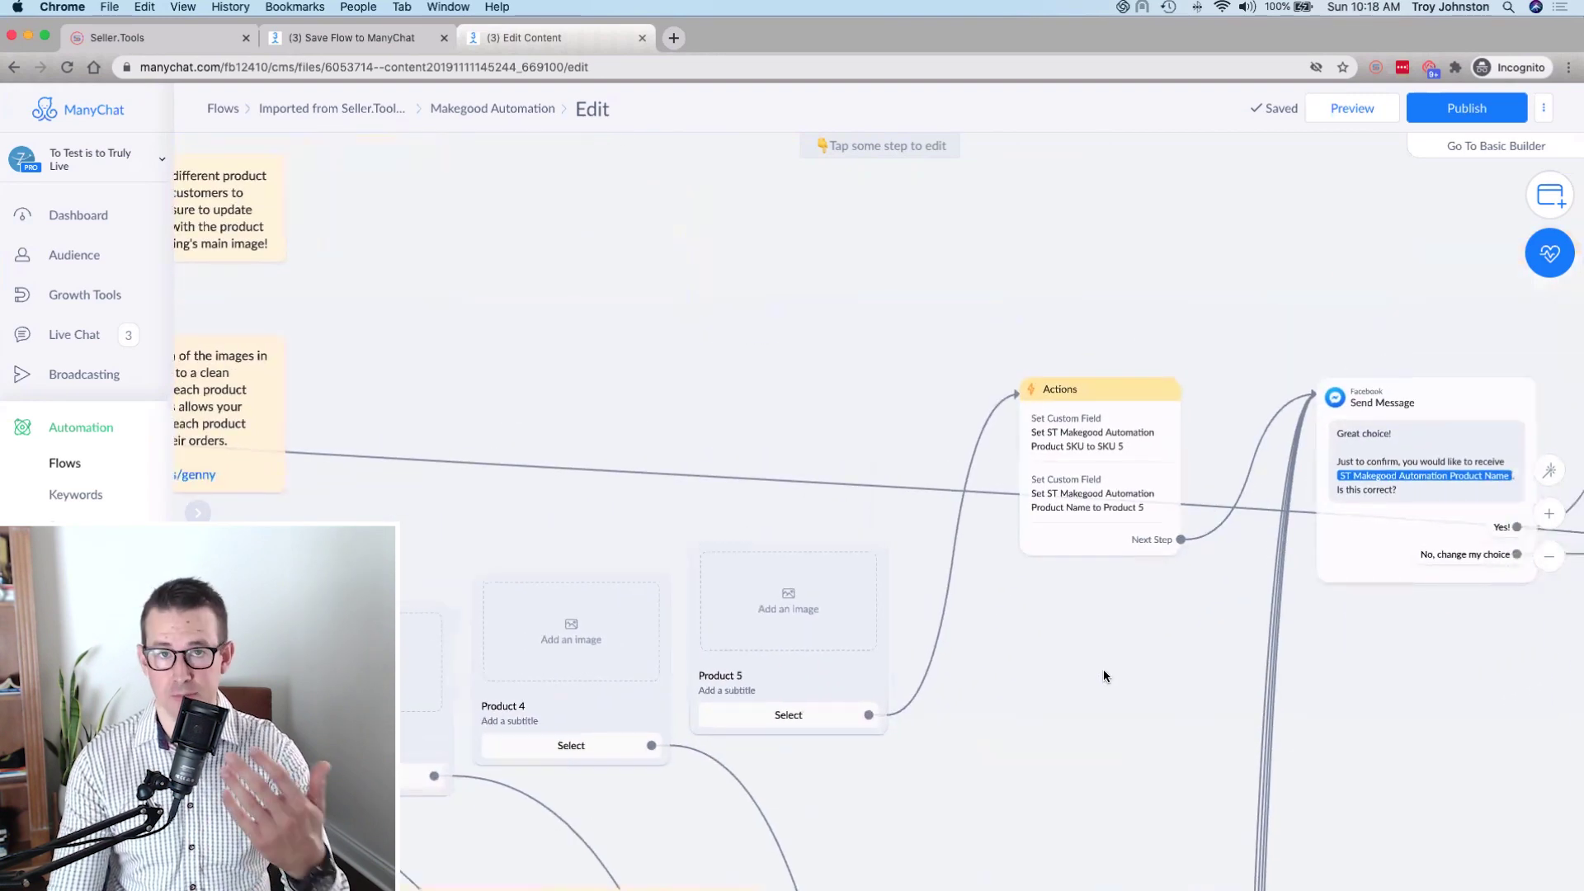
{"action": "scroll", "coordinate": [1129, 664], "scroll_direction": "right", "scroll_amount": 5}
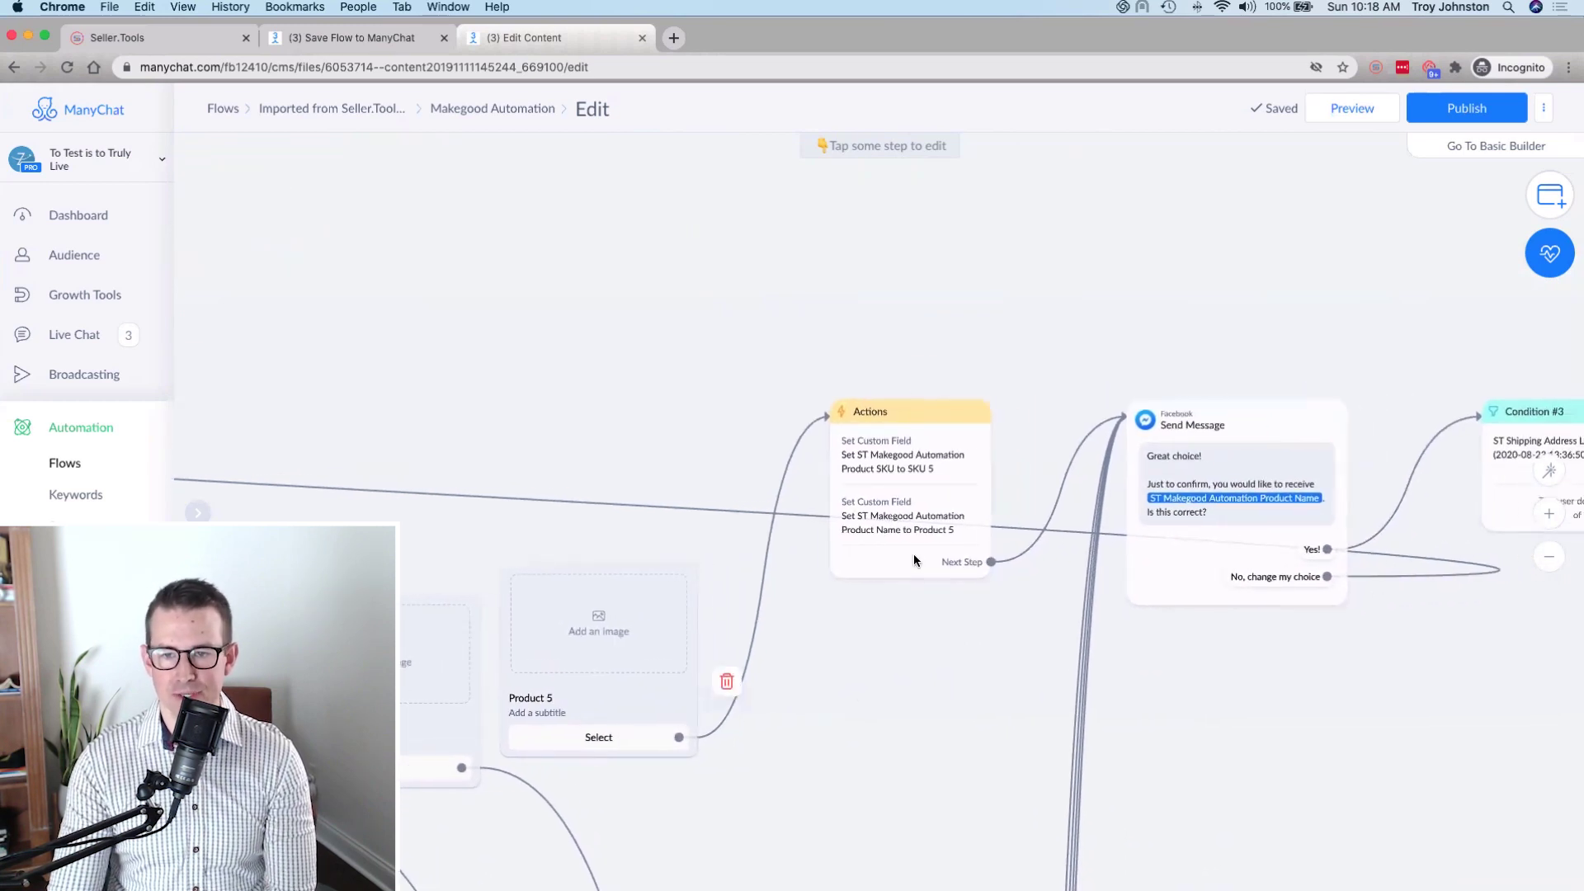
{"action": "scroll", "coordinate": [1057, 671], "scroll_direction": "right", "scroll_amount": 5}
{"action": "left_click", "coordinate": [932, 440]}
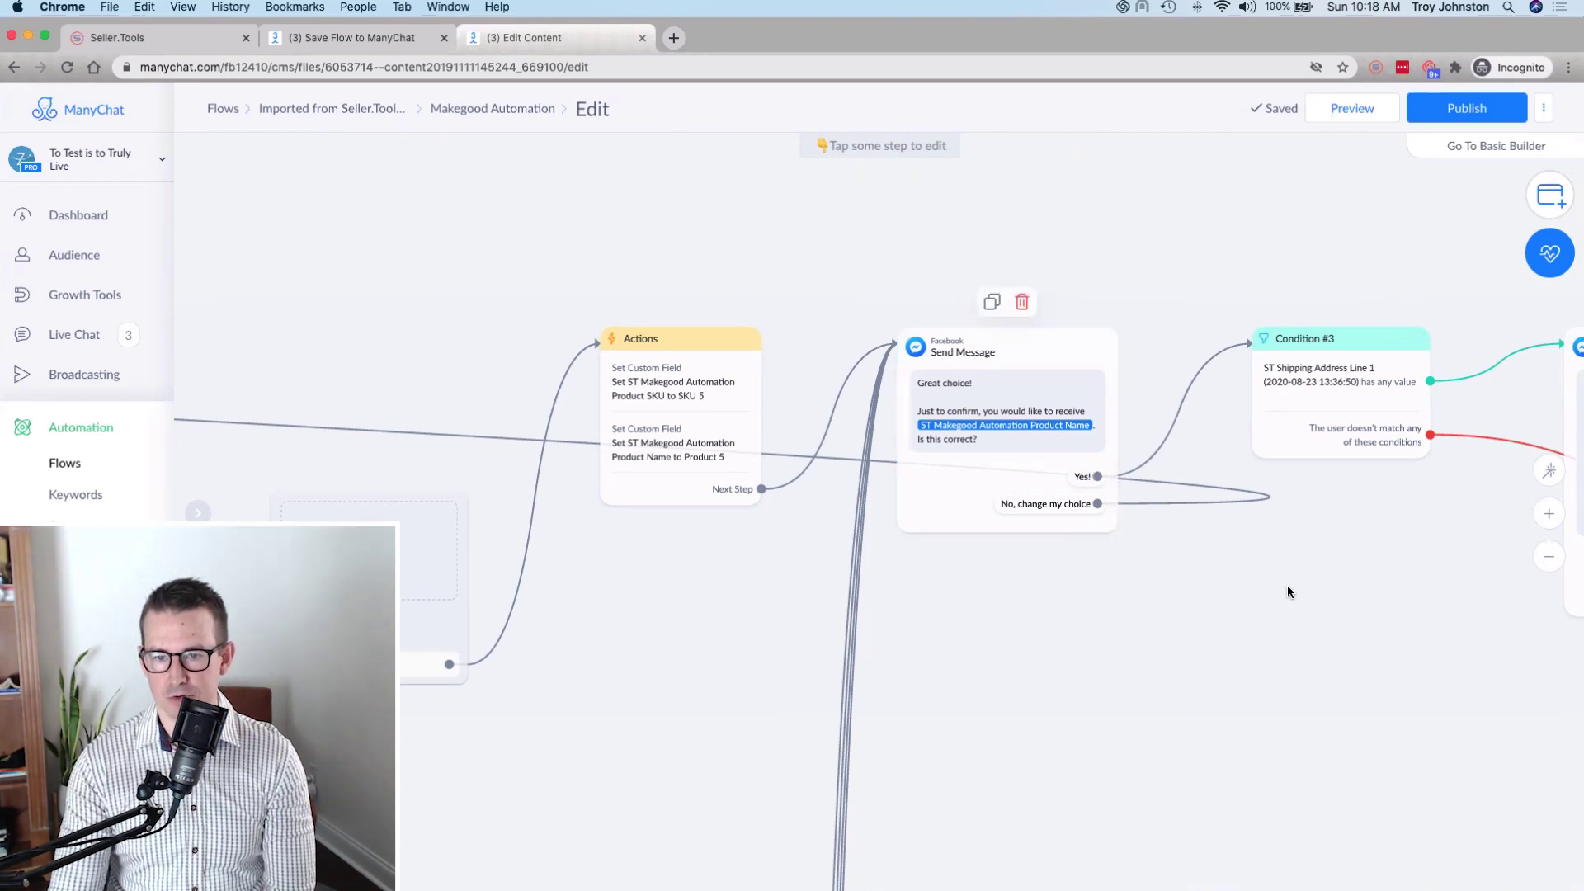
Examine the shipping address check in Condition #3, the address confirmation message and the Get Address questions
{"action": "scroll", "coordinate": [1142, 611], "scroll_direction": "right", "scroll_amount": 3}
{"action": "scroll", "coordinate": [805, 578], "scroll_direction": "right", "scroll_amount": 8}
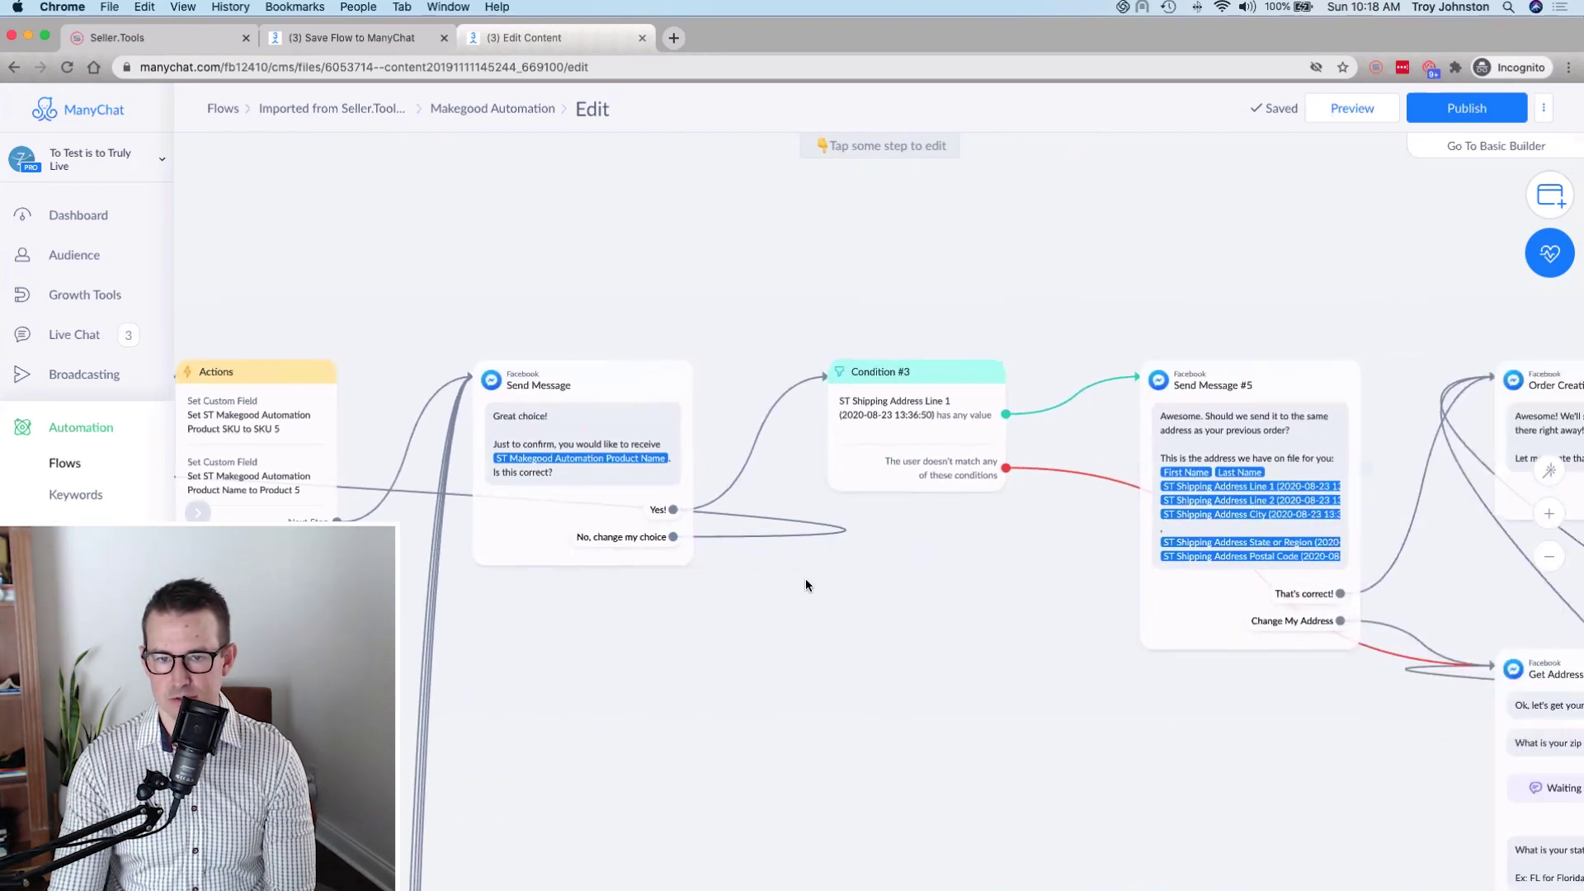
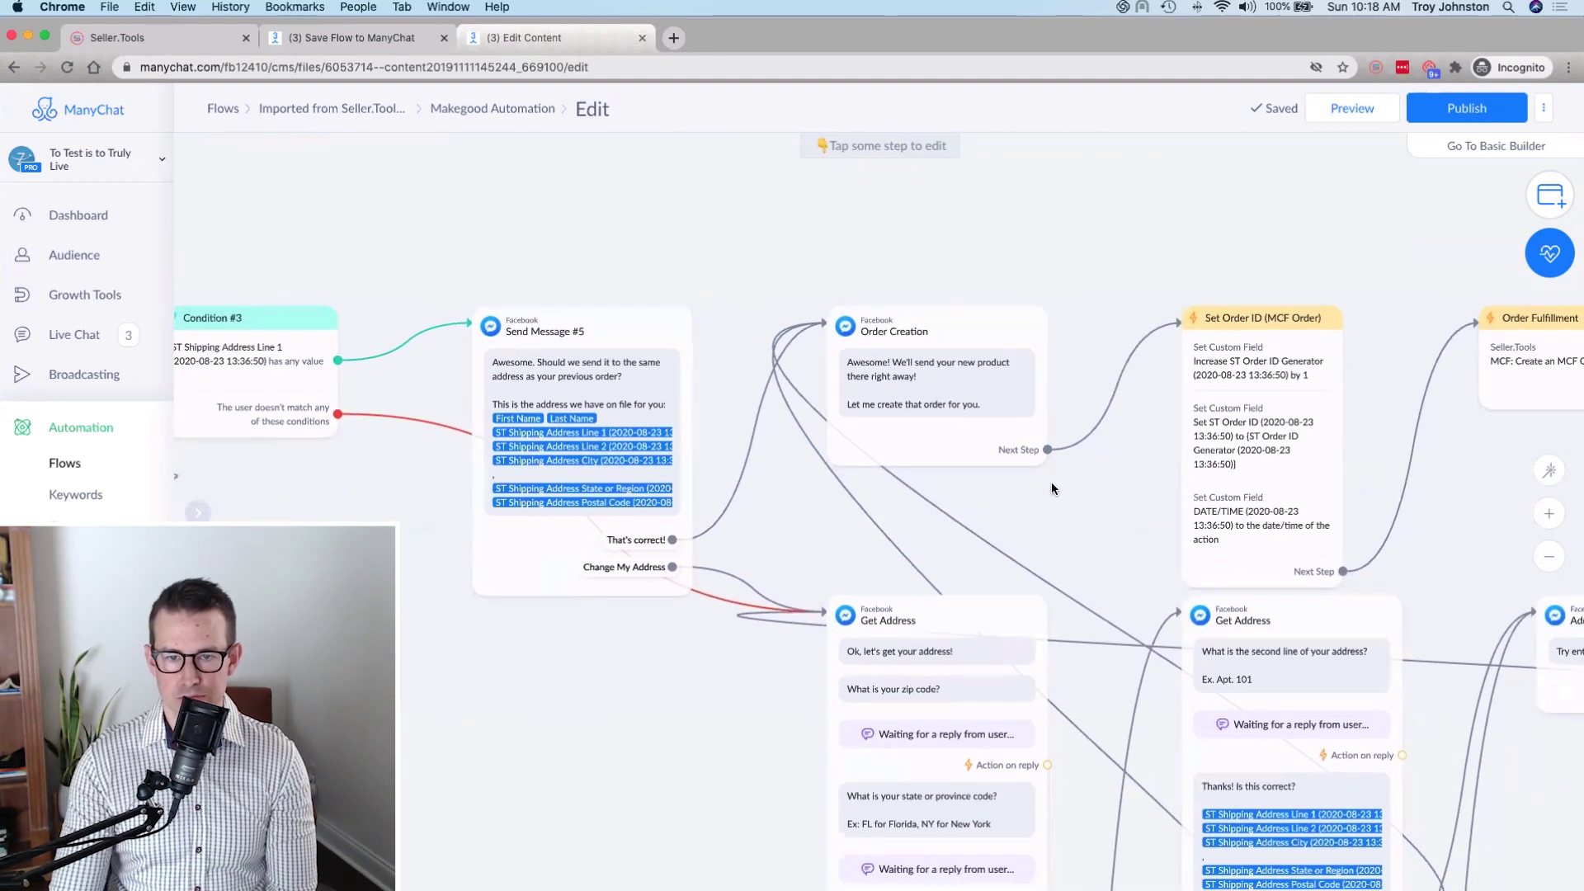
{"action": "left_click_drag", "start_coordinate": [1052, 484], "coordinate": [1005, 428]}
{"action": "scroll", "coordinate": [1014, 397], "scroll_direction": "down", "scroll_amount": 2}
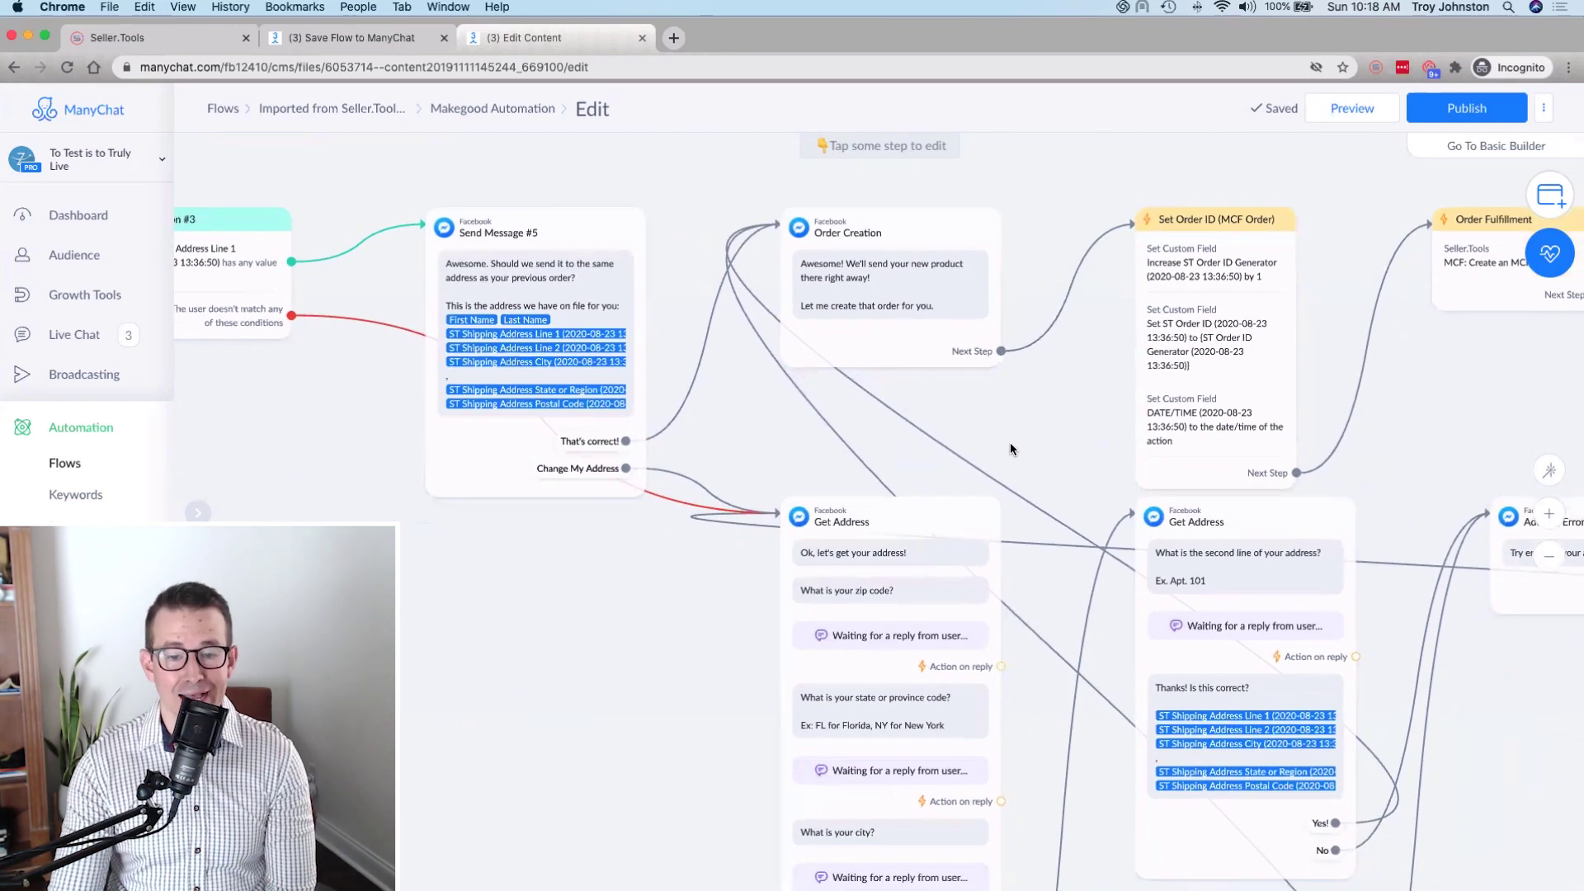
{"action": "left_click_drag", "start_coordinate": [1102, 750], "coordinate": [1066, 507]}
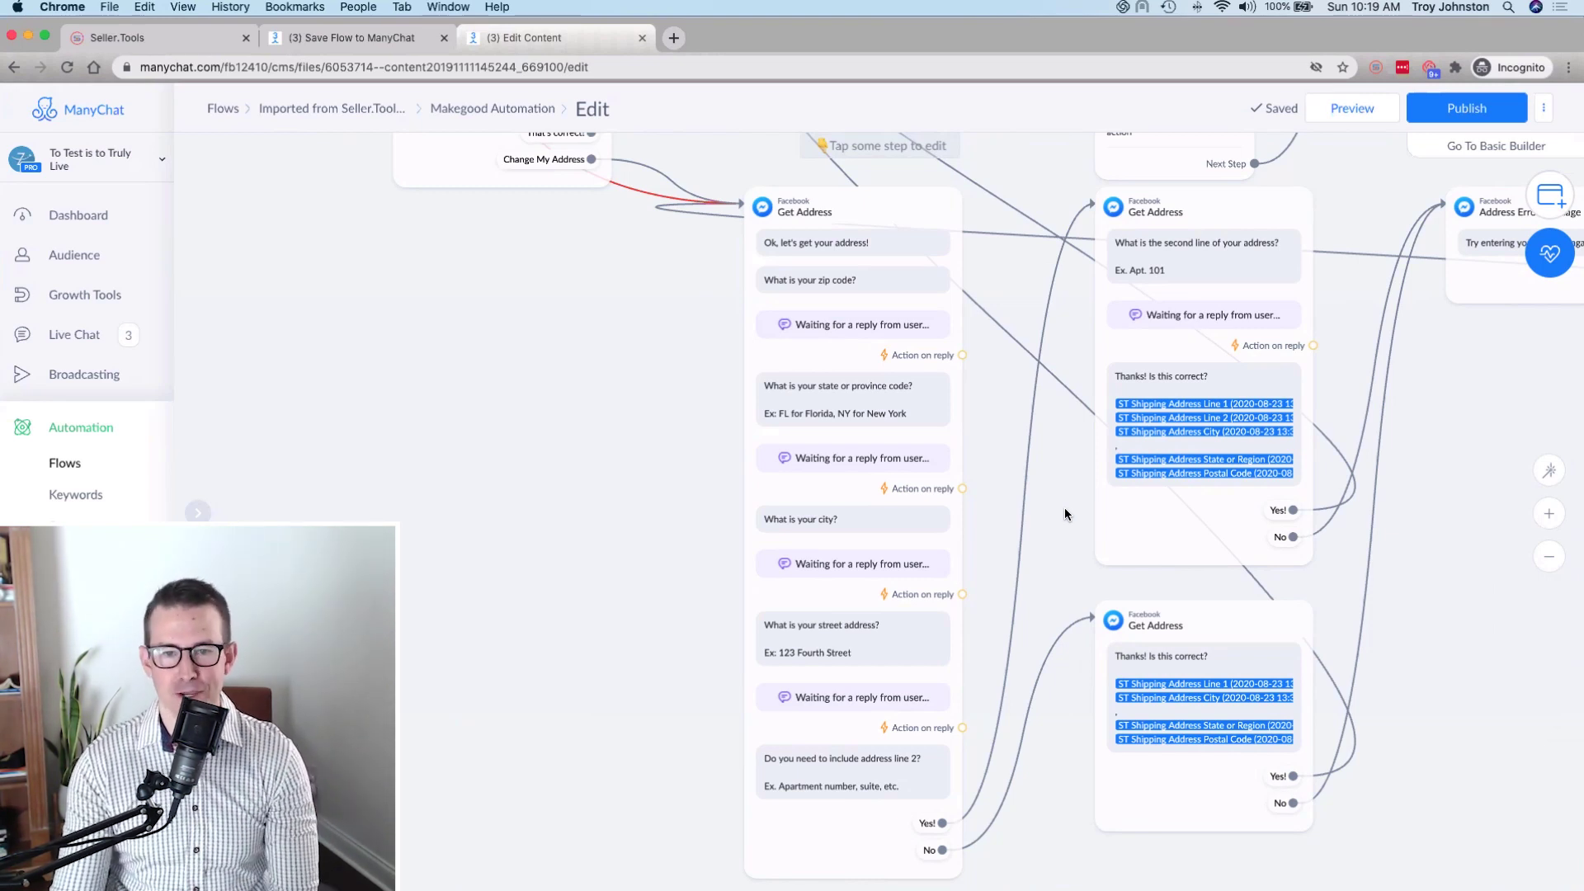
Examine the order creation path from Set Order ID through Order Fulfillment and Order ID Confirmation to the Start Order Status Flow
{"action": "scroll", "coordinate": [1065, 355], "scroll_direction": "up", "scroll_amount": 5}
{"action": "scroll", "coordinate": [1065, 354], "scroll_direction": "right", "scroll_amount": 5}
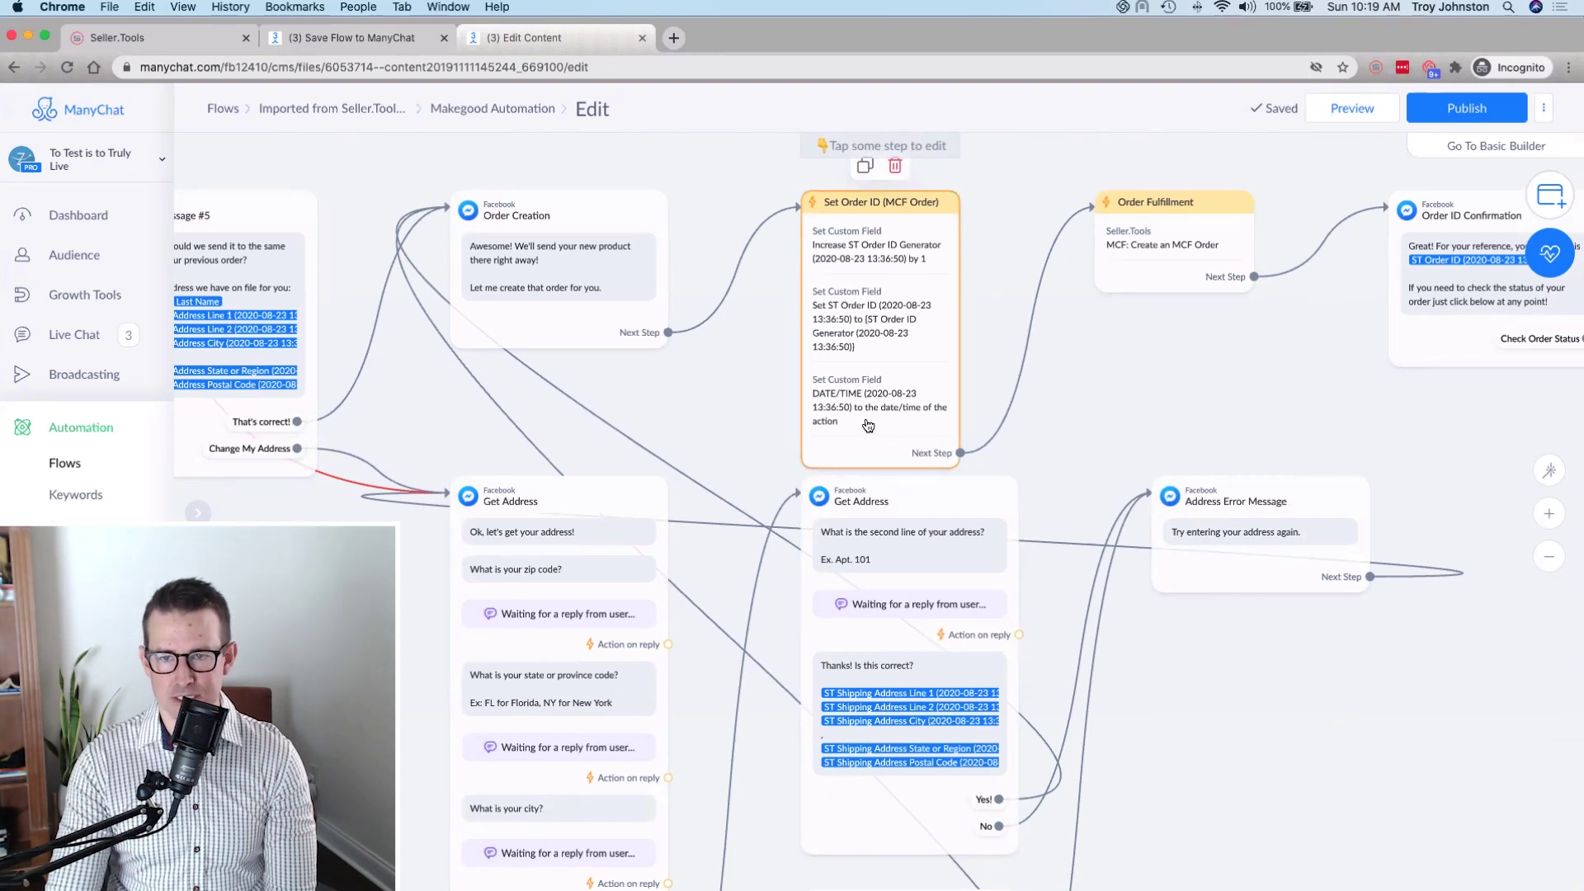
{"action": "scroll", "coordinate": [868, 425], "scroll_direction": "right", "scroll_amount": 8}
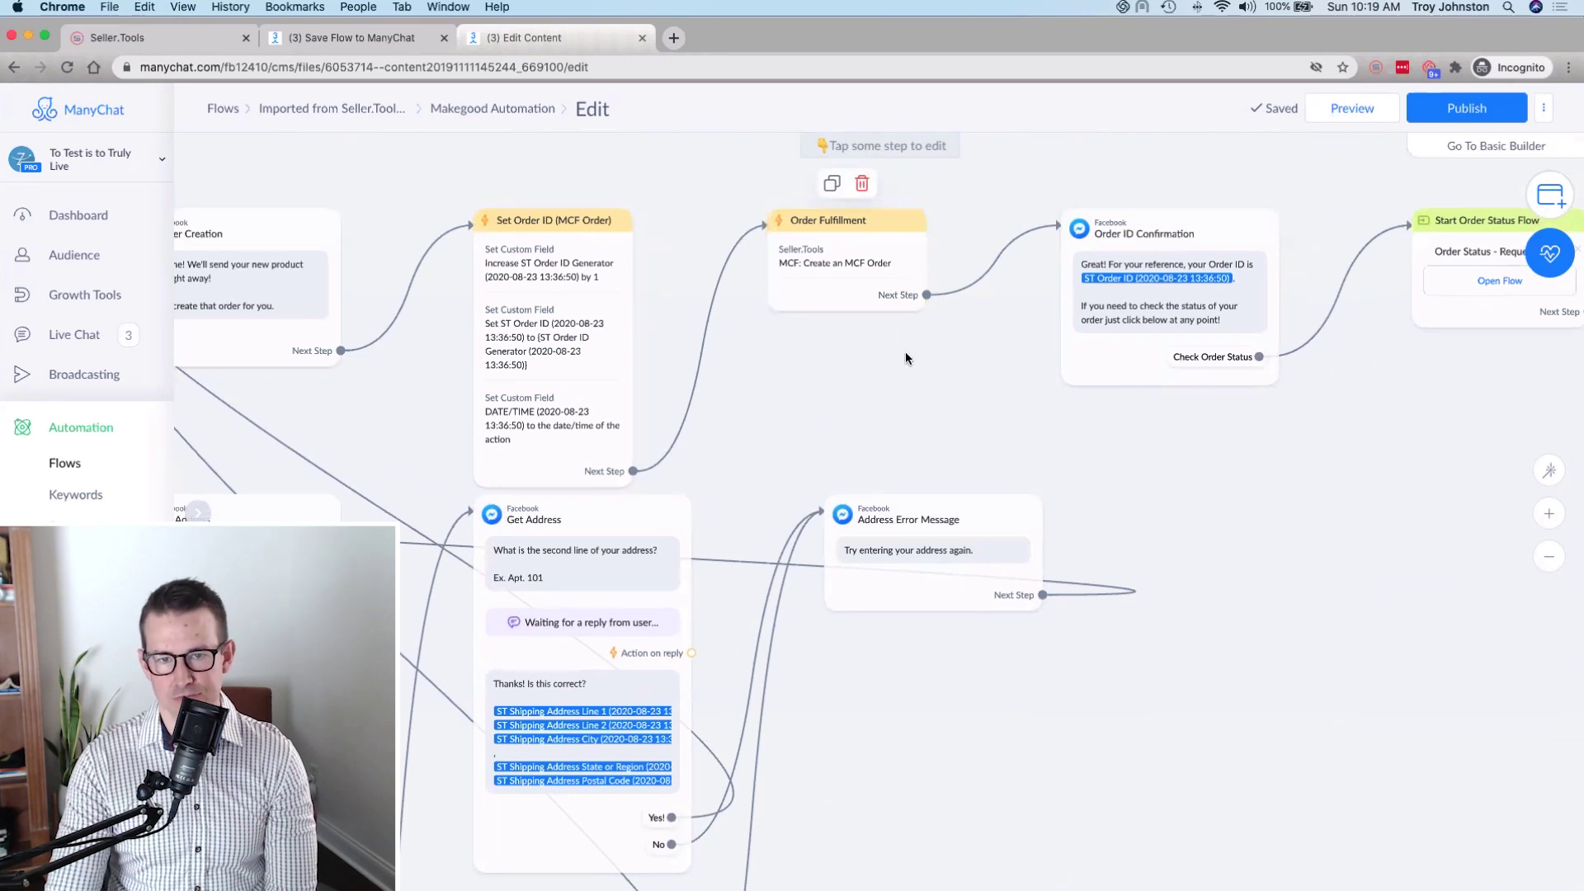
{"action": "scroll", "coordinate": [942, 380], "scroll_direction": "left", "scroll_amount": 1}
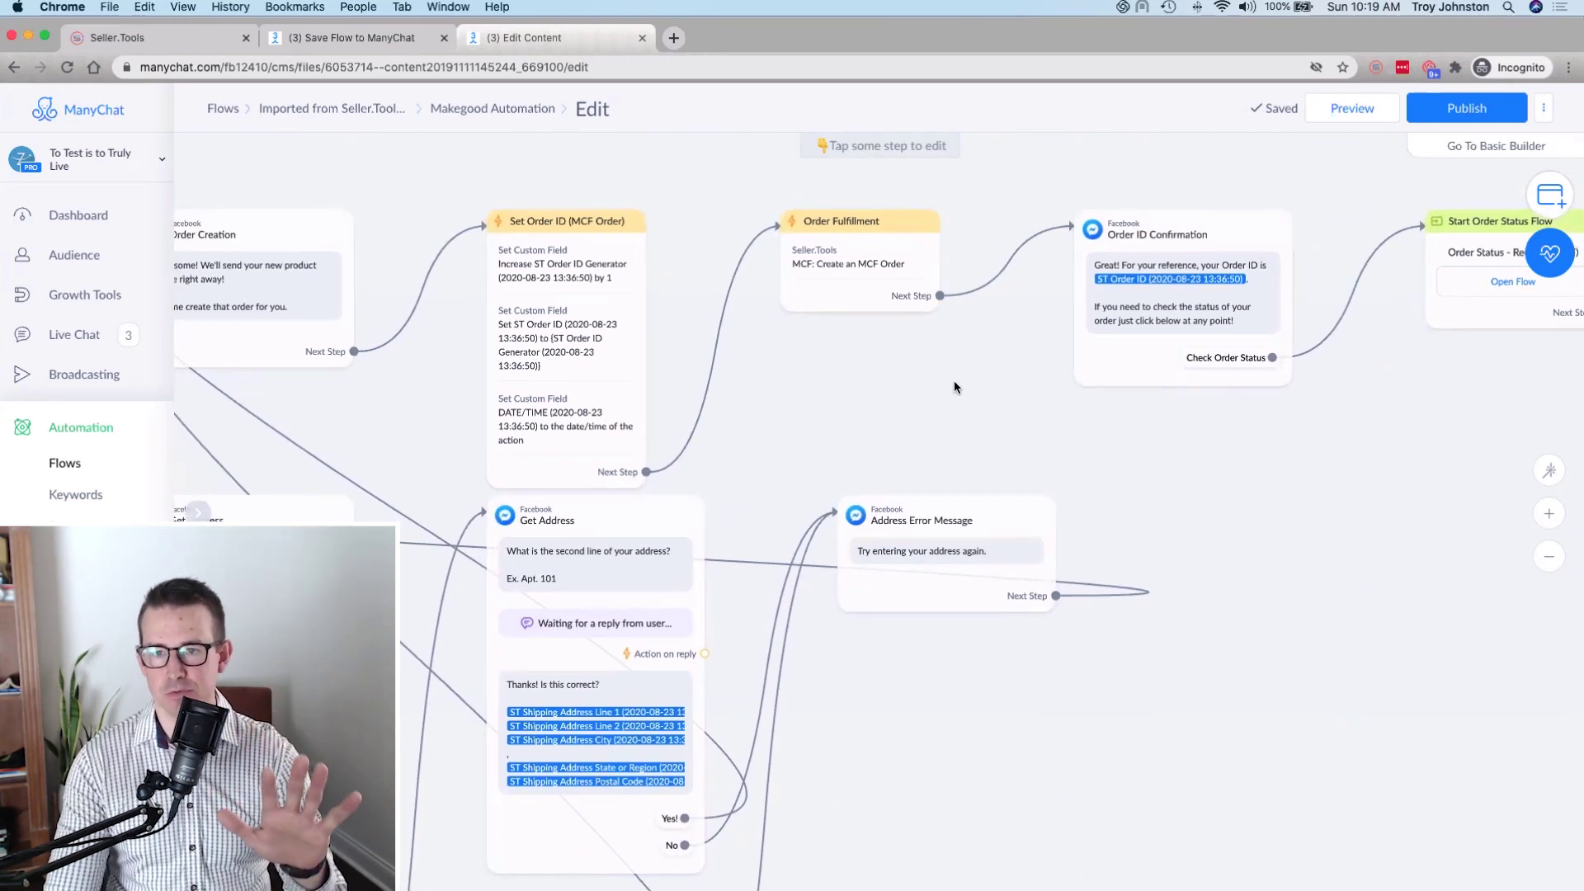
{"action": "left_click_drag", "start_coordinate": [1141, 485], "coordinate": [969, 482]}
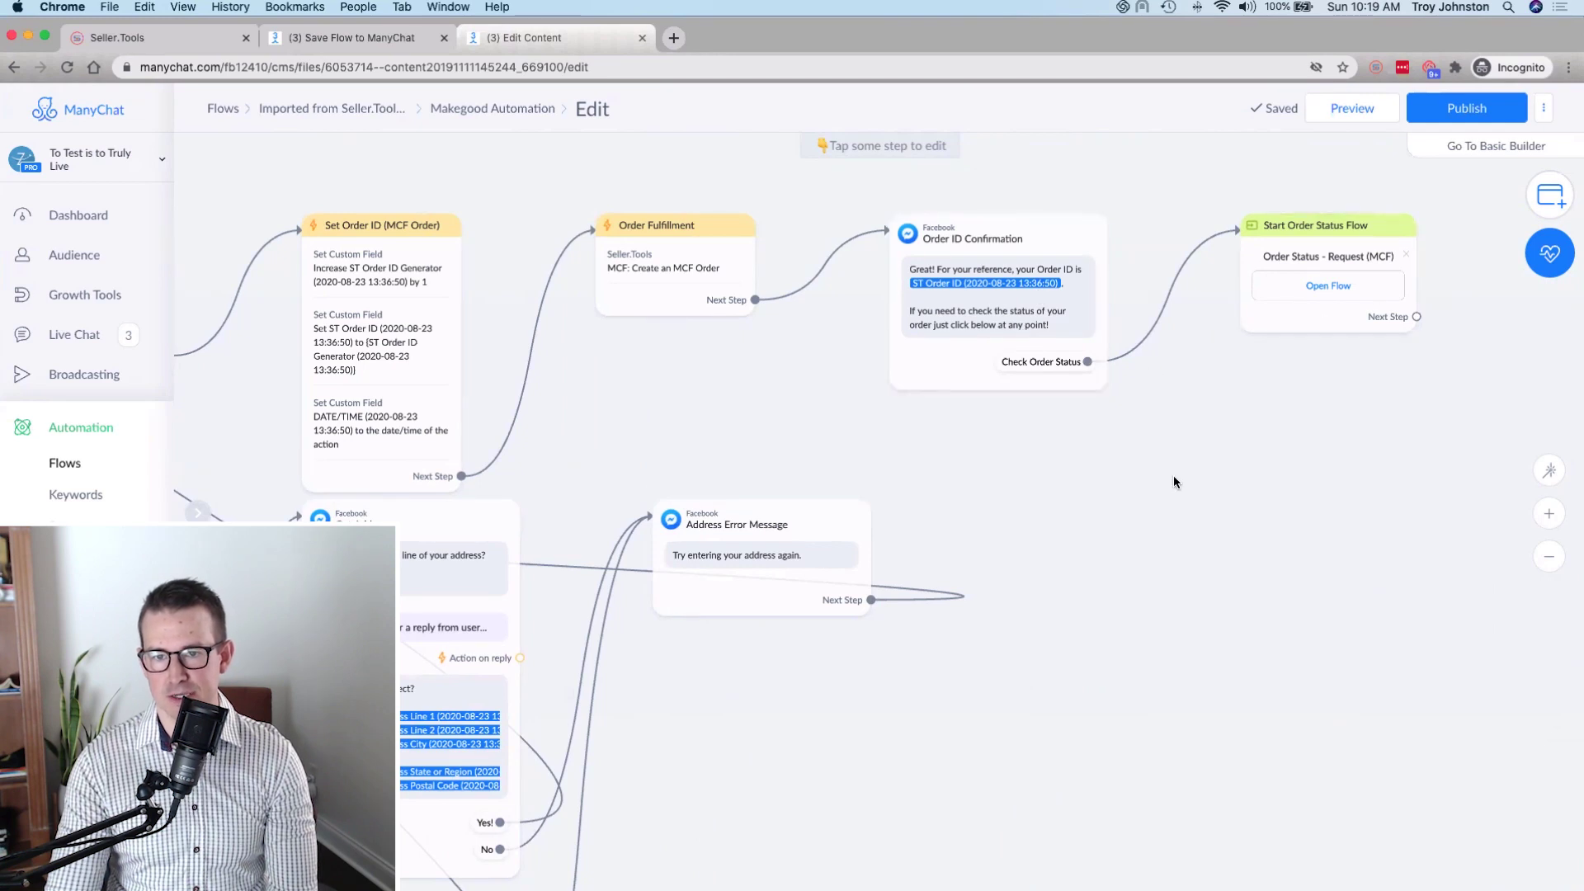
{"action": "scroll", "coordinate": [1171, 477], "scroll_direction": "right", "scroll_amount": 2}
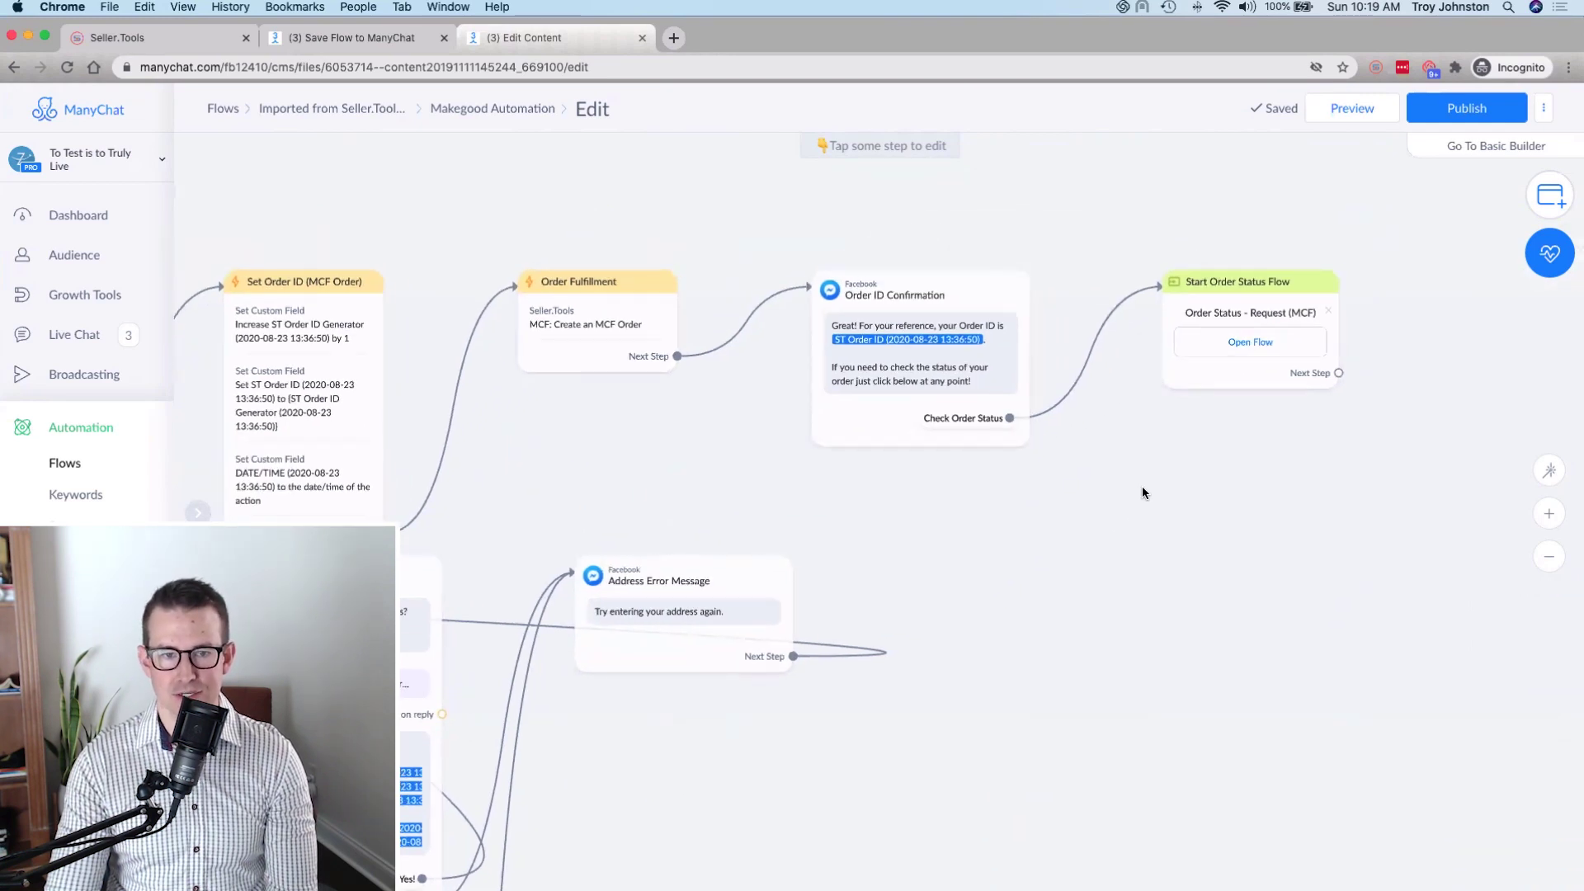